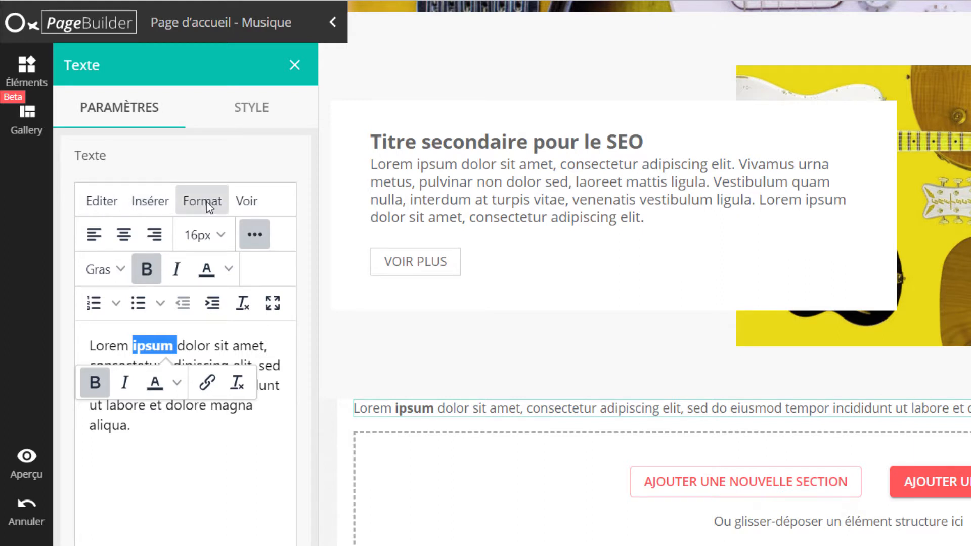
Step: Show the text editor's additional formatting tools for the Lorem ipsum text element
click(255, 235)
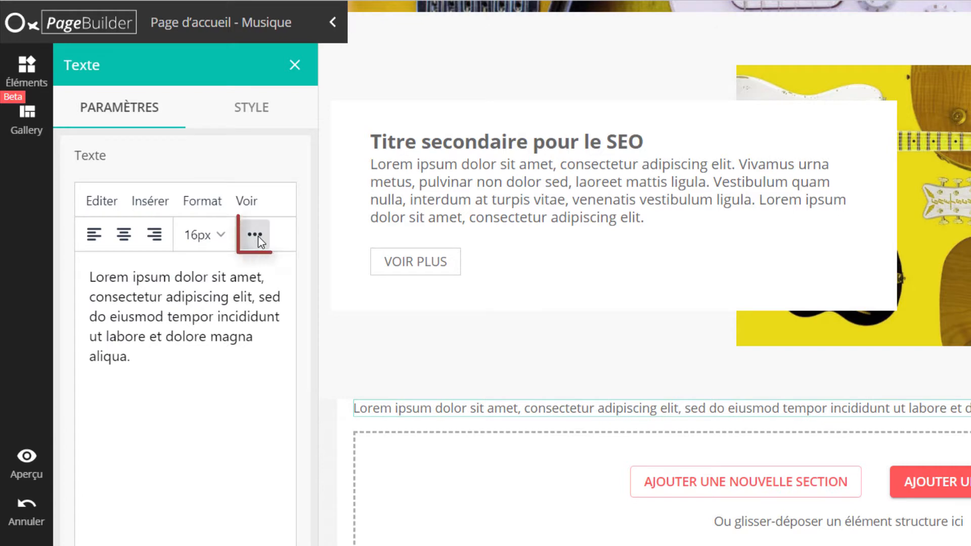
click(256, 235)
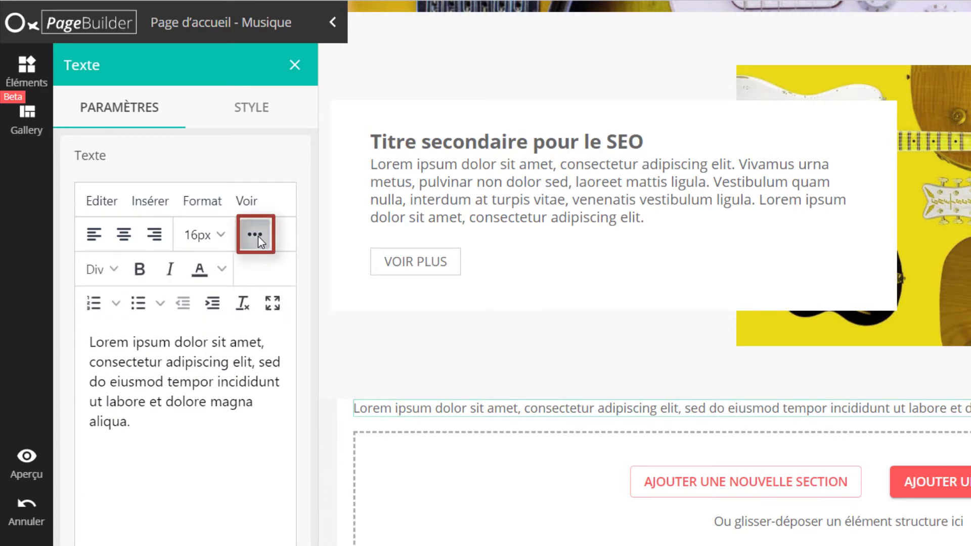
key(ctrl+z)
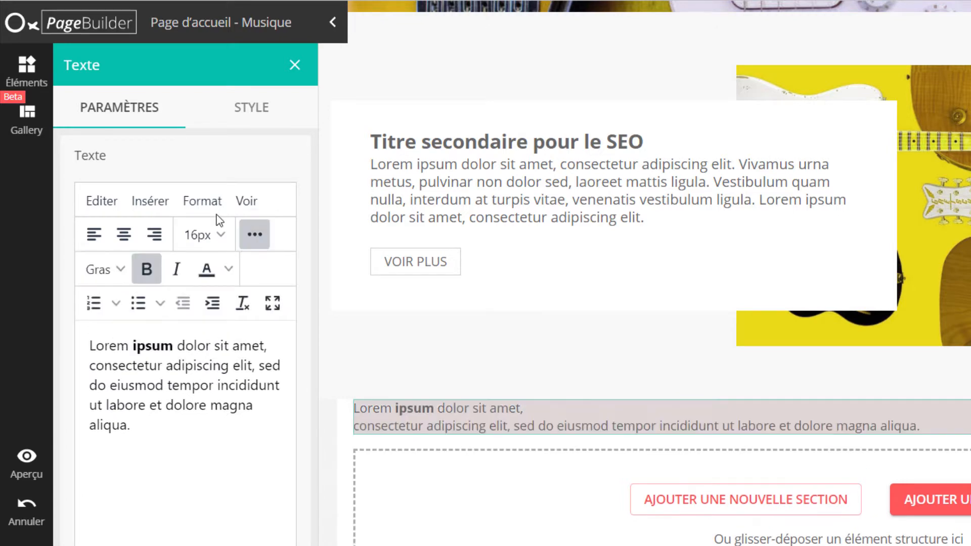
Step: Apply the Oxatis "Sous titre" format to the first line of the text, "Lorem ipsum dolor sit amet,"
click(212, 201)
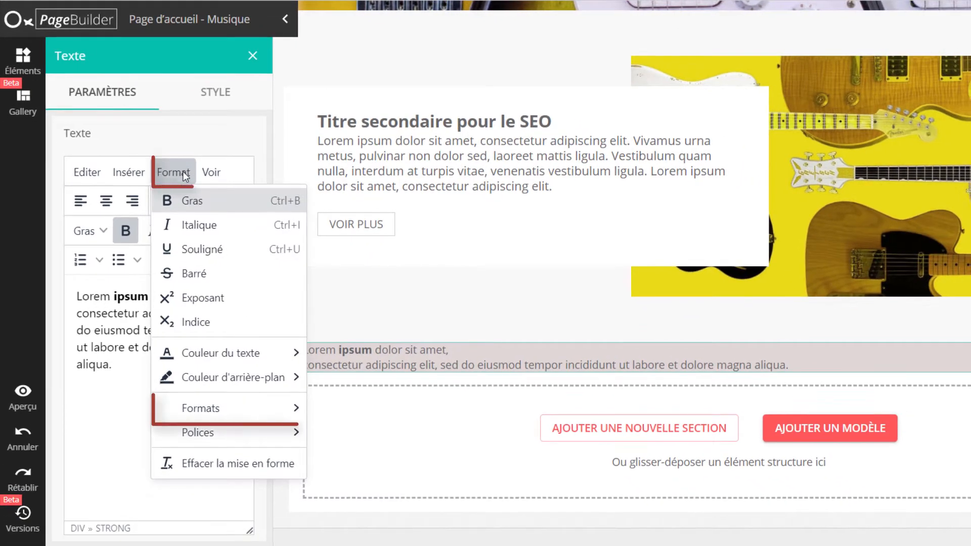
mouse_move(208, 411)
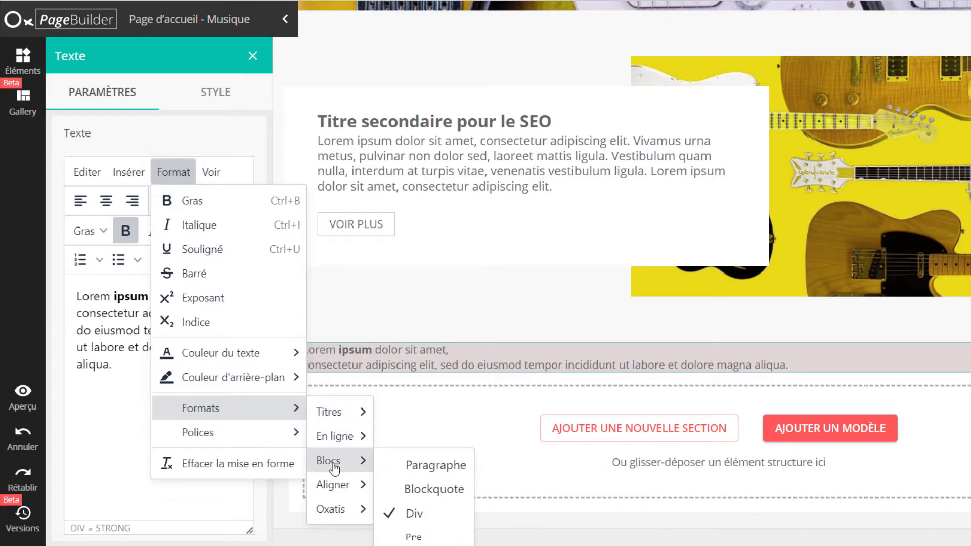
mouse_move(343, 516)
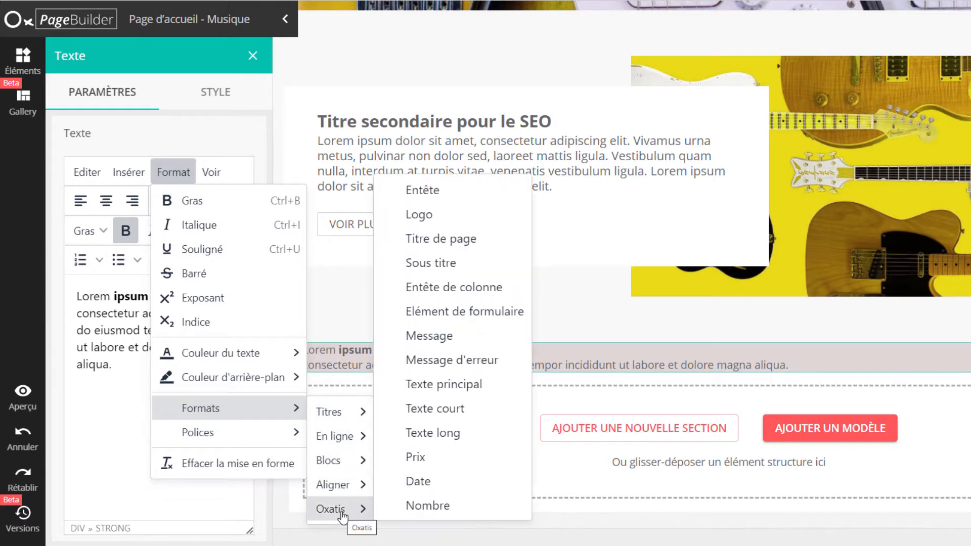
click(435, 266)
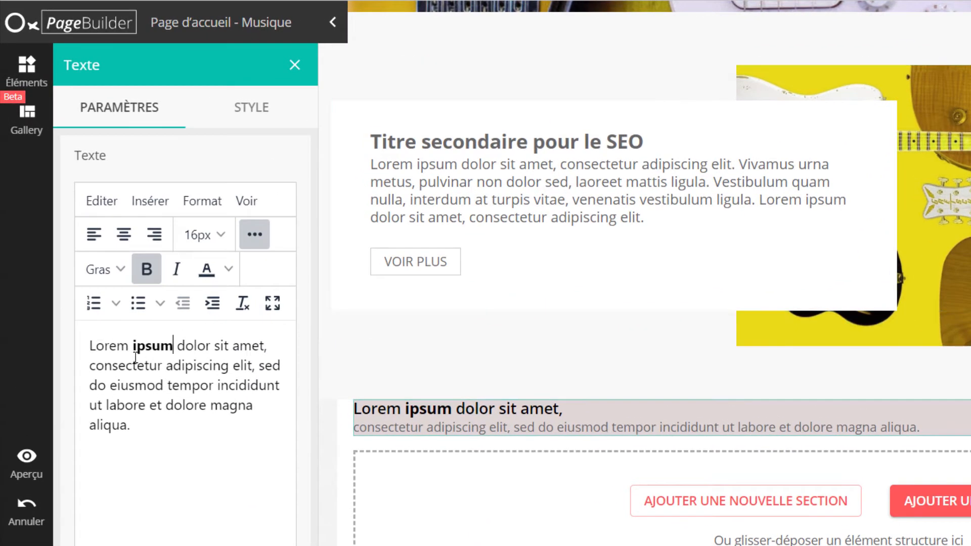
Step: Select the entire content of the text element and replace it with the copied text, pasted as plain text
click(146, 434)
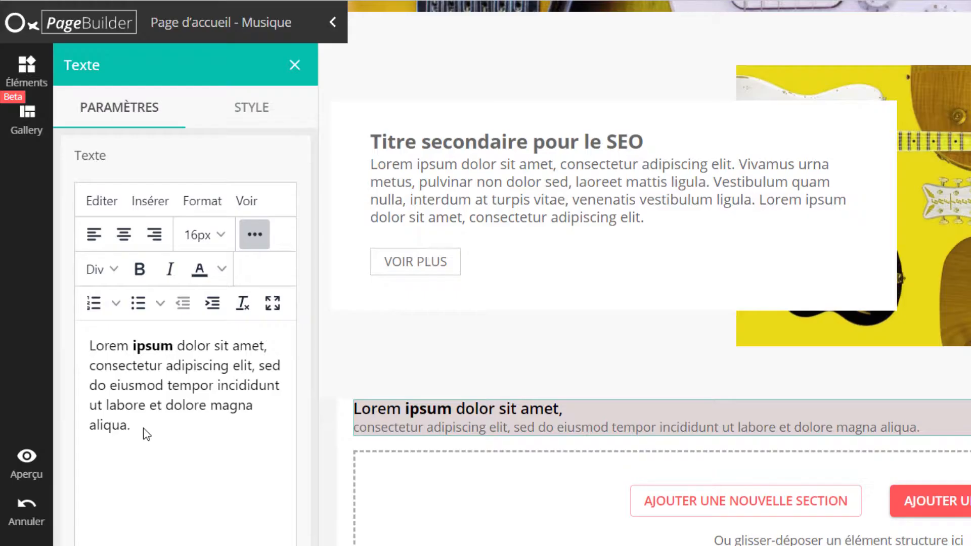
key(ctrl+a)
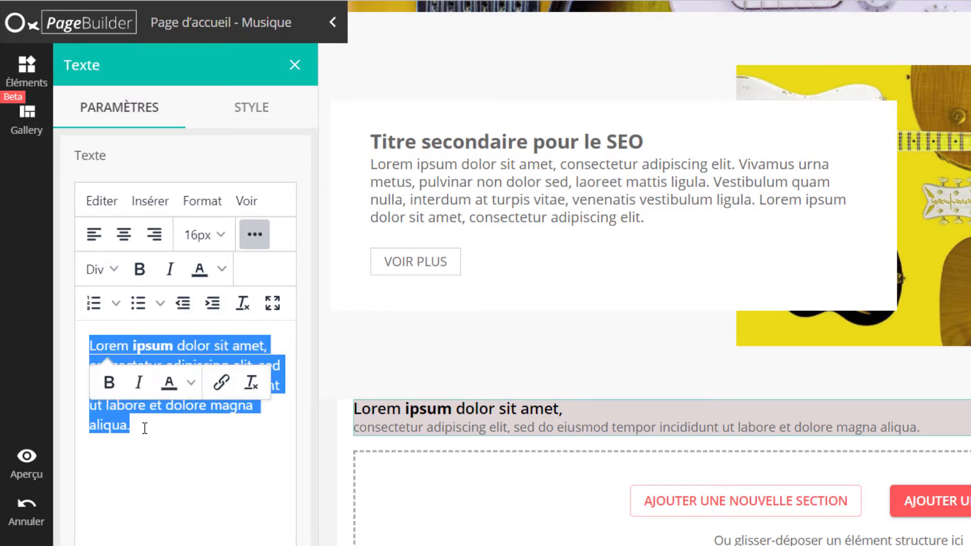
key(ctrl+v)
scroll(169, 428, up, 3)
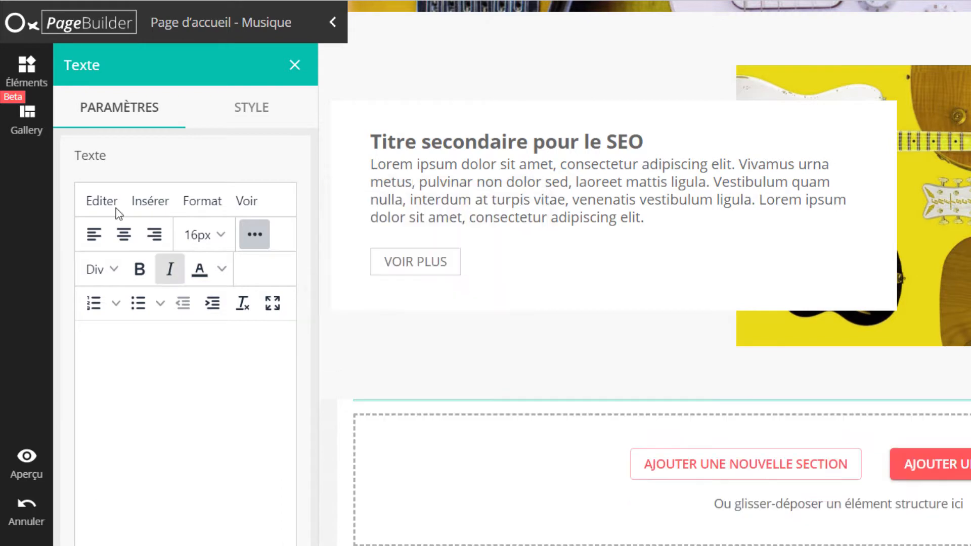
click(102, 201)
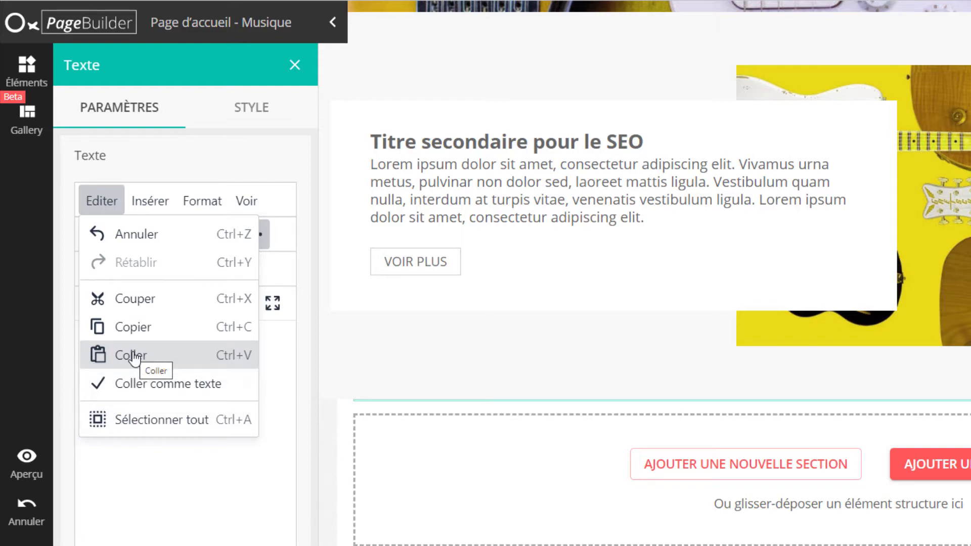
click(132, 356)
click(101, 202)
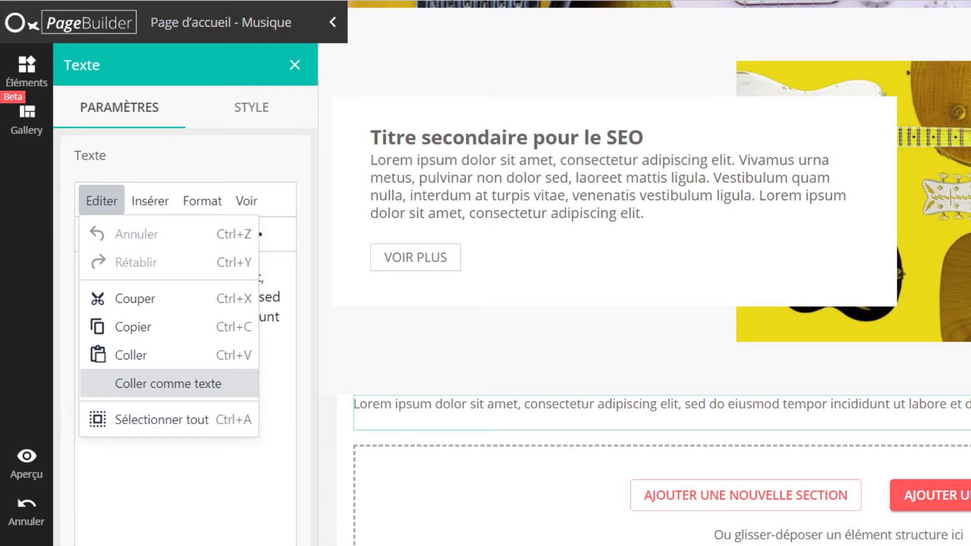
click(205, 494)
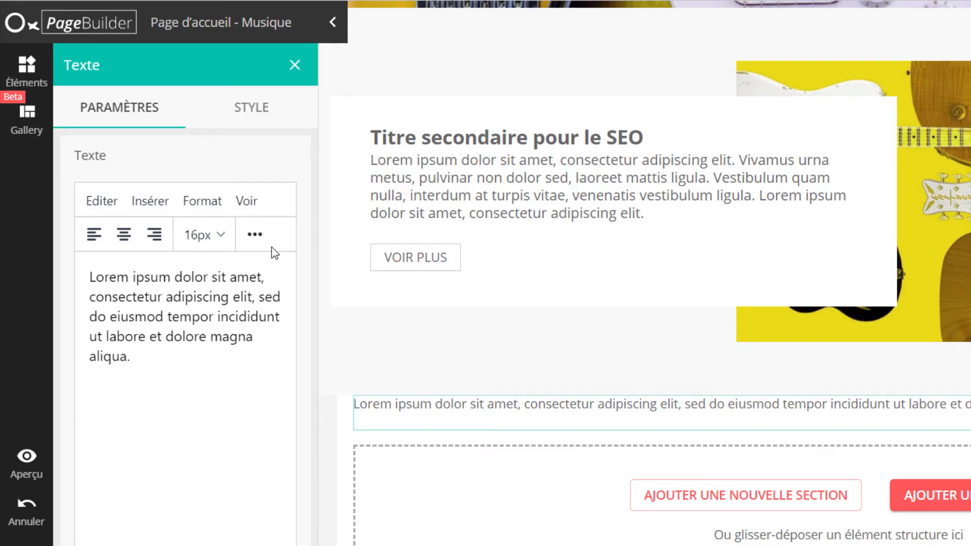
Step: Switch the text editor to full screen and colour the whole paragraph white
click(257, 234)
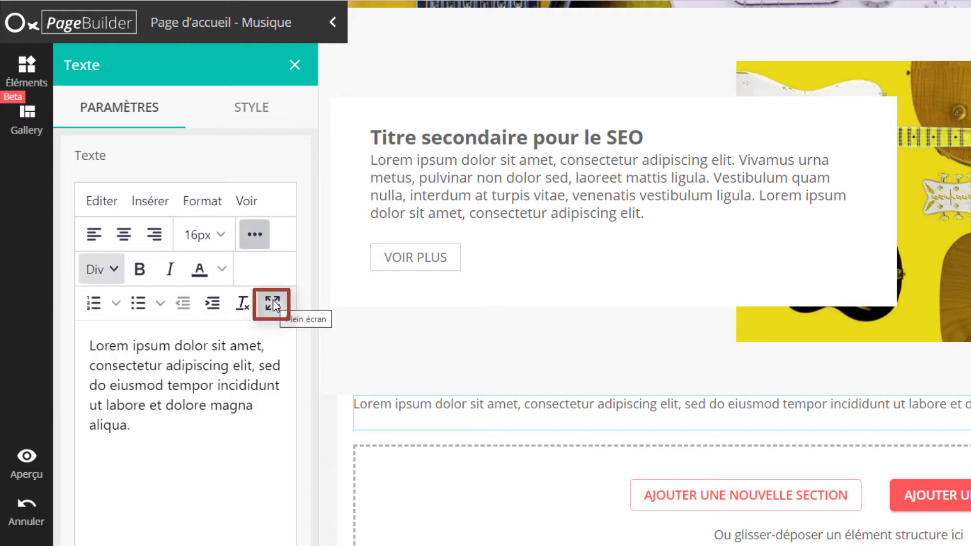
click(273, 304)
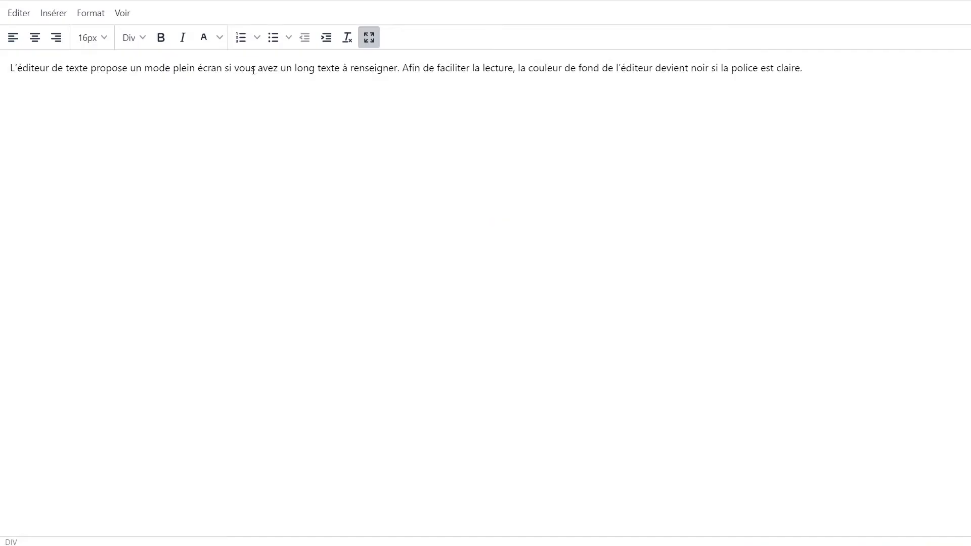
triple_click(253, 70)
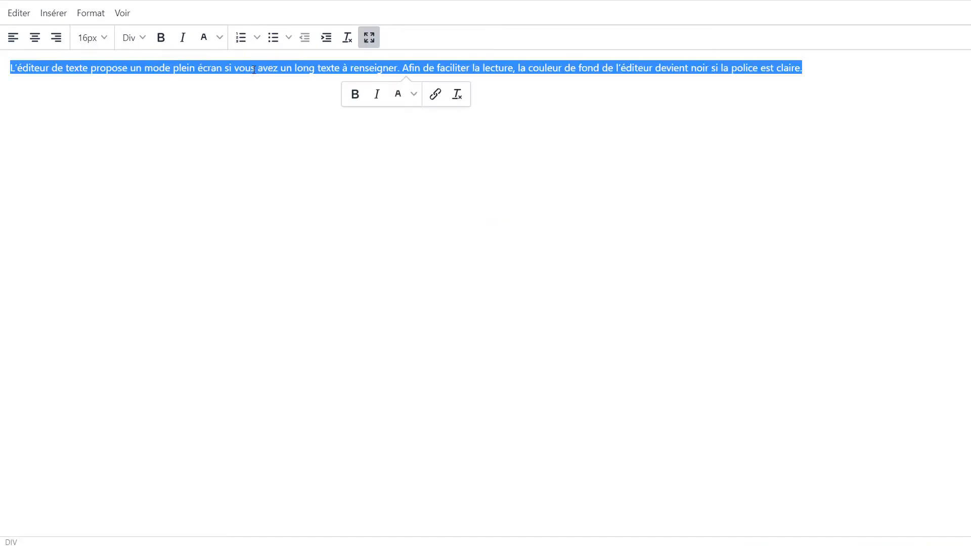
click(220, 38)
click(217, 132)
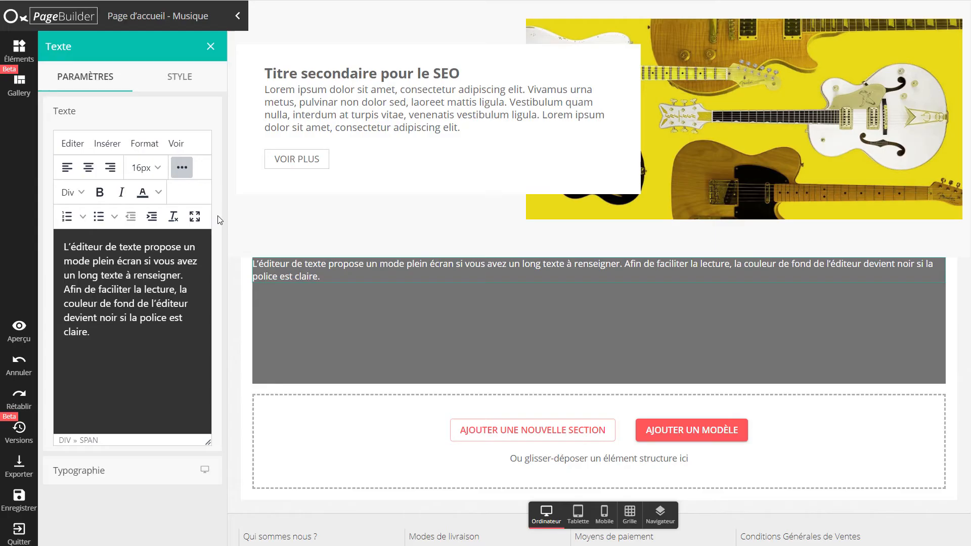
Step: View the HTML source code of the text and close it without saving
click(175, 144)
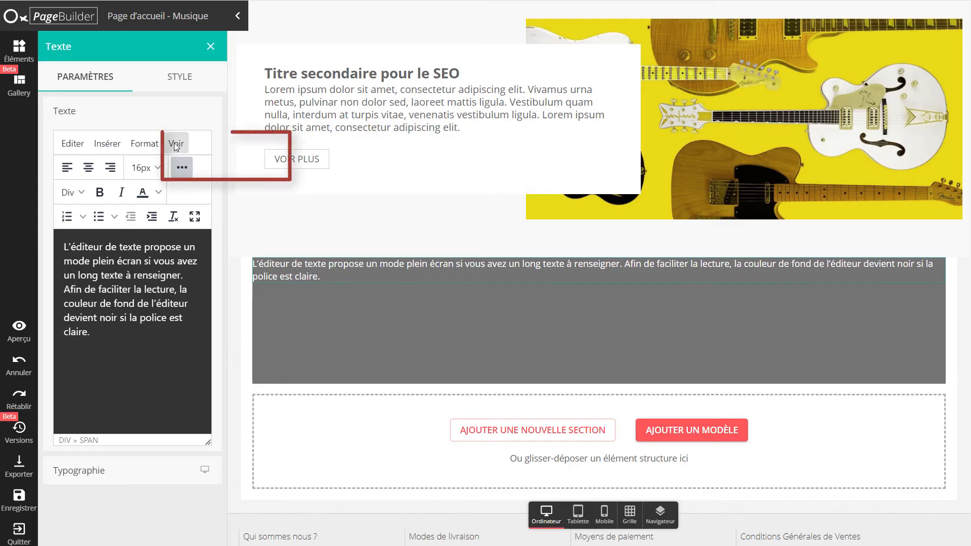
click(209, 168)
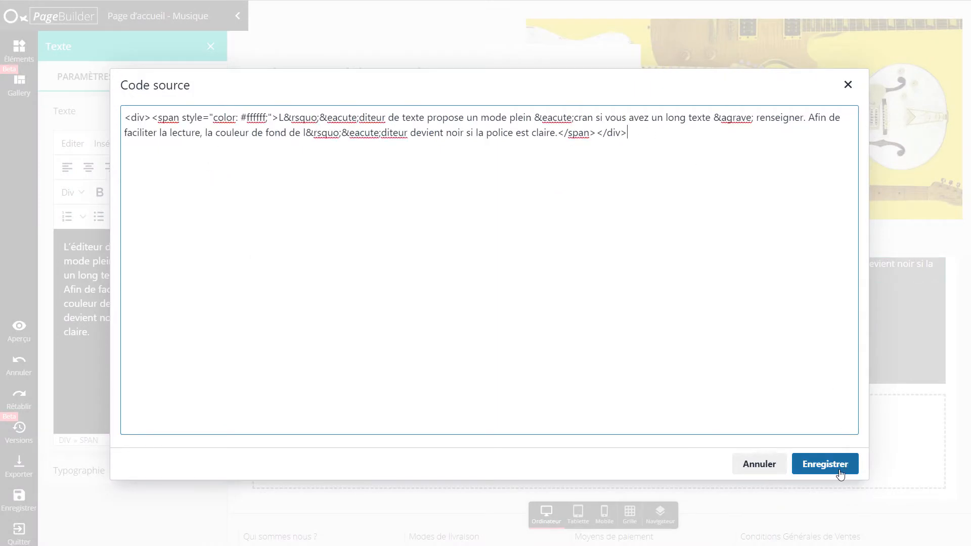
click(753, 462)
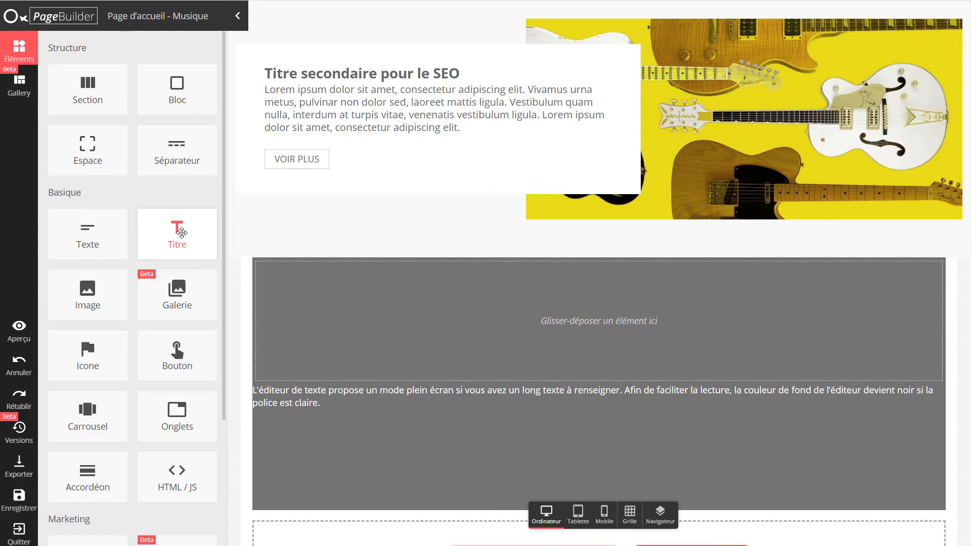
Step: Add a Titre element in the empty block above the paragraph, with the text "Mon titre" and heading level H3
mouse_move(180, 233)
mouse_down()
mouse_move(320, 313)
mouse_move(561, 311)
mouse_up()
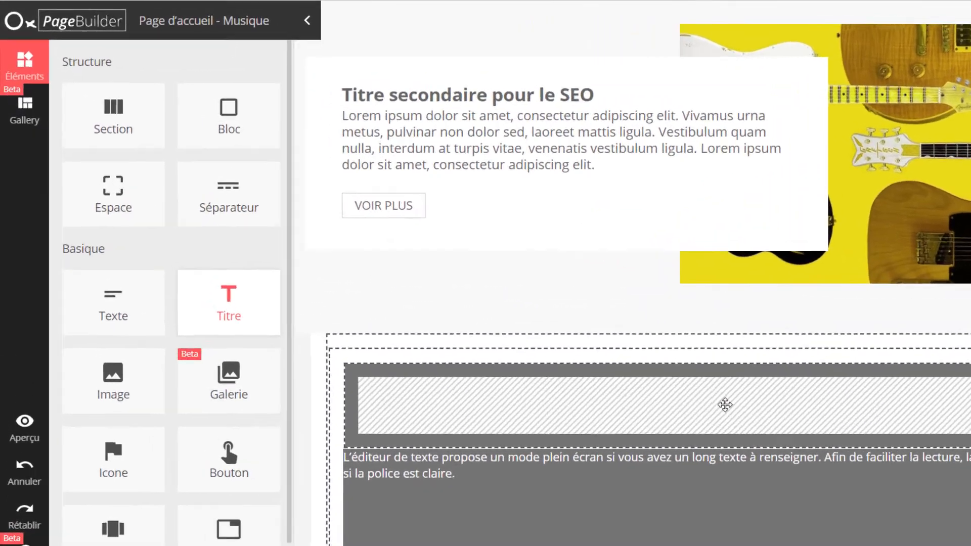
drag(724, 404, 724, 404)
triple_click(227, 260)
text(Mon titre)
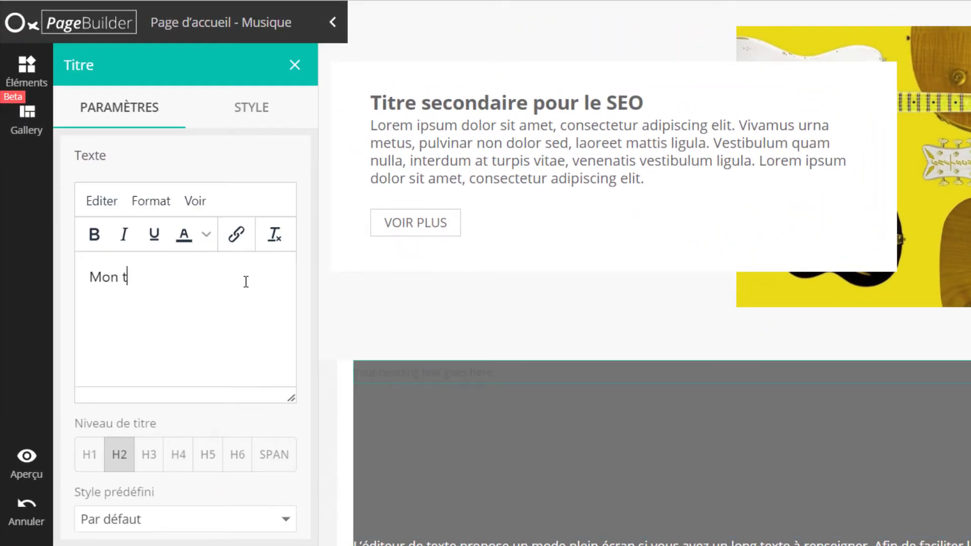
click(148, 457)
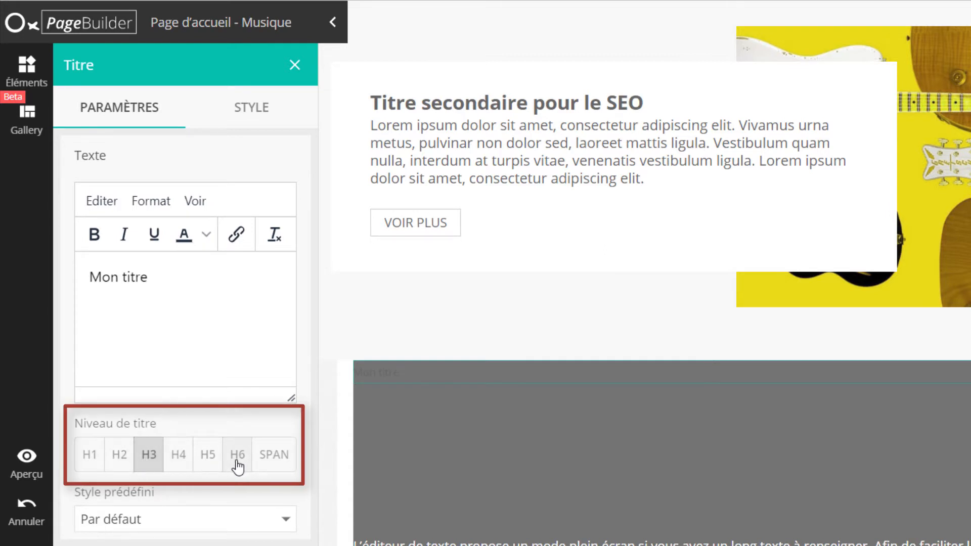
Step: Review the title's style settings, including its background and border options
click(250, 107)
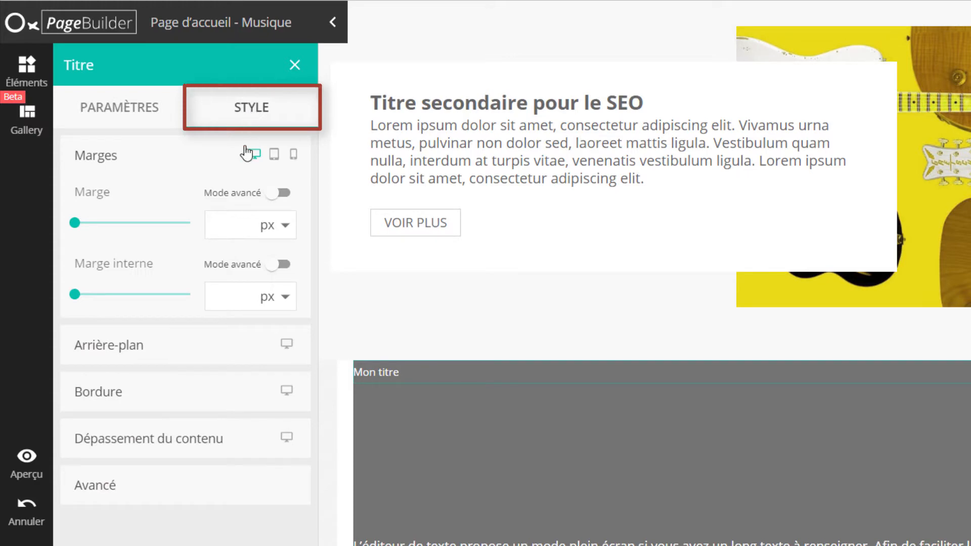
click(188, 343)
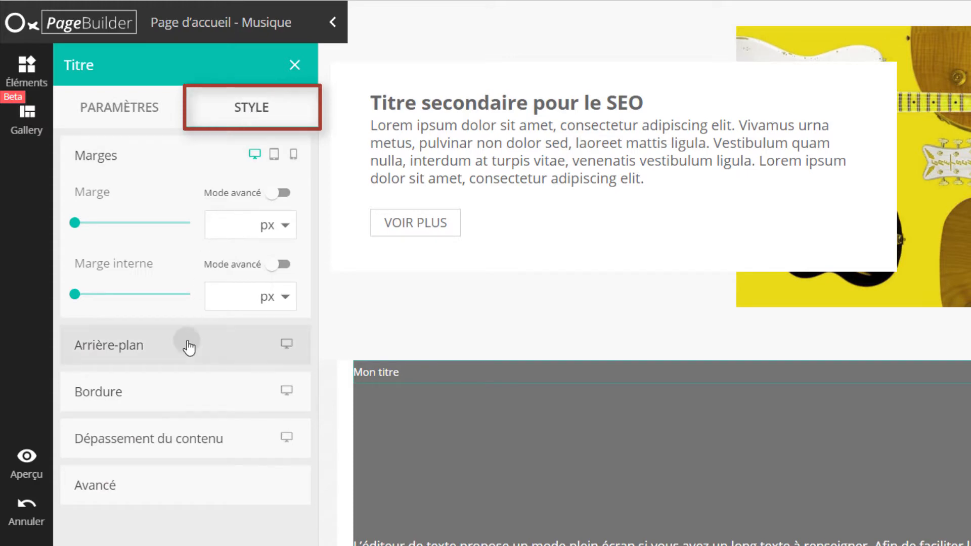
click(178, 389)
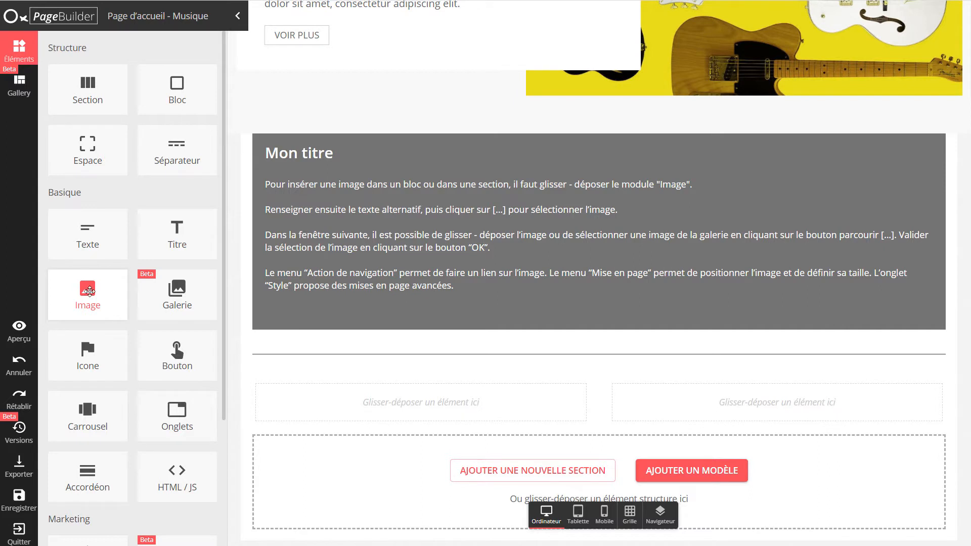
Step: Add an Image element to the left column below the separator, with the alternative text "Ma guitare classique"
mouse_move(85, 287)
mouse_down()
mouse_move(364, 404)
mouse_move(440, 404)
mouse_up()
text(Ma guitare)
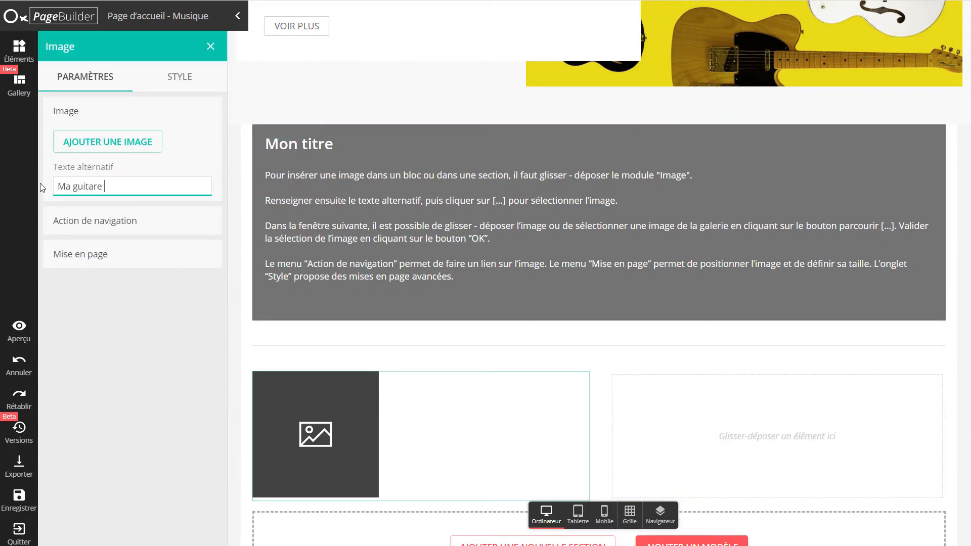
text( classique)
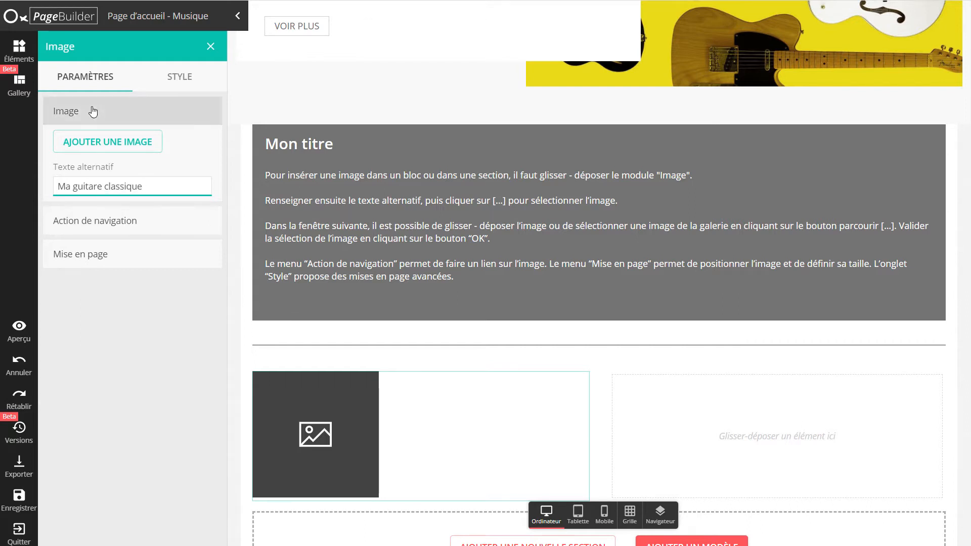
Step: Assign the gallery picture cat-guitare-classique to the image element
click(91, 147)
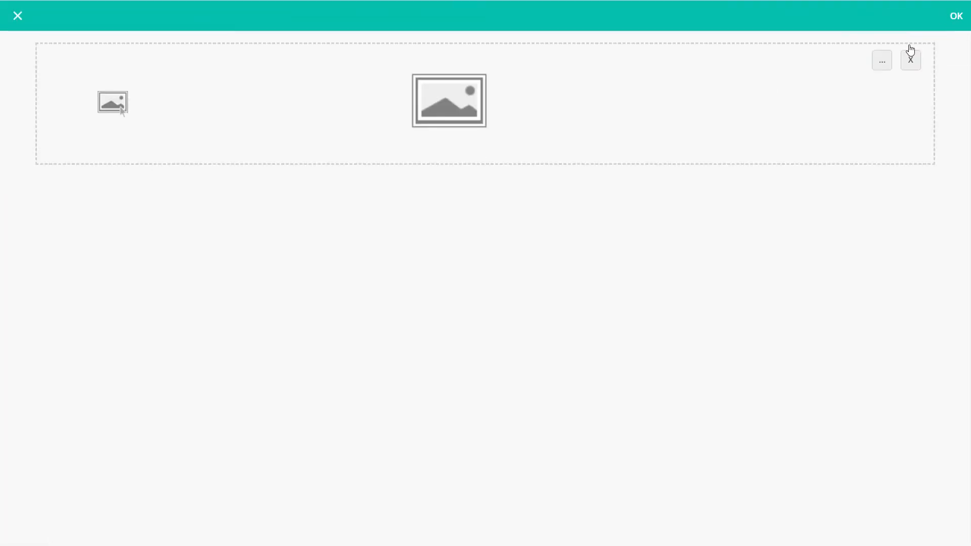
click(883, 61)
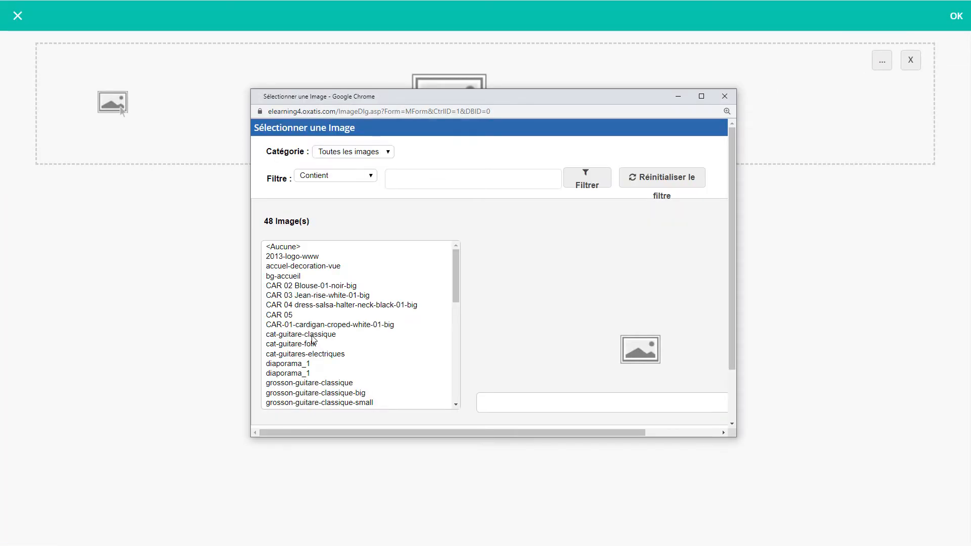
click(304, 334)
scroll(664, 293, down, 2)
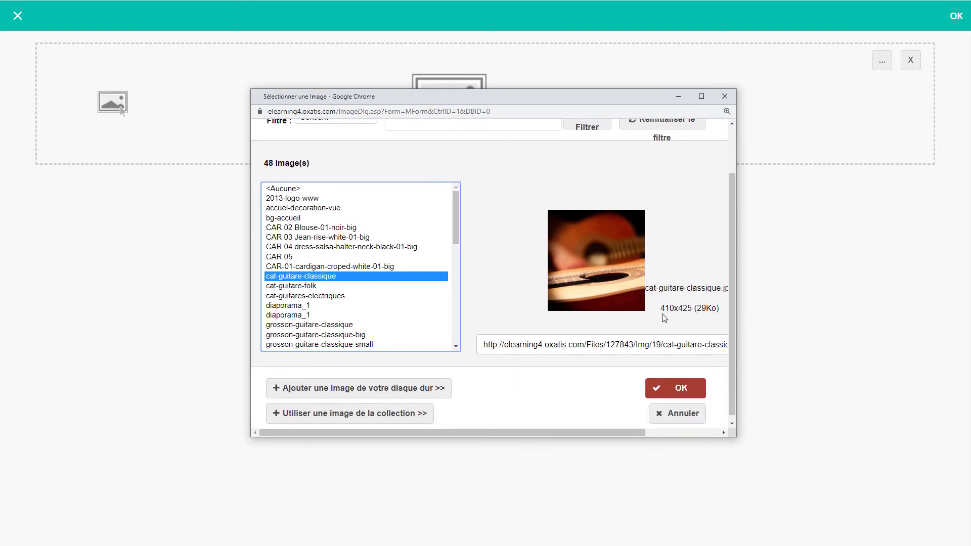
click(679, 386)
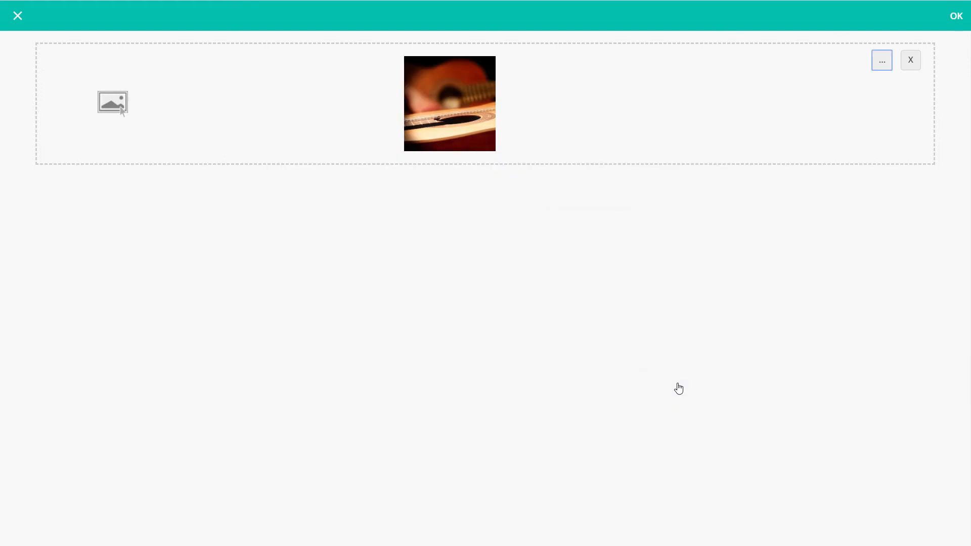
click(956, 15)
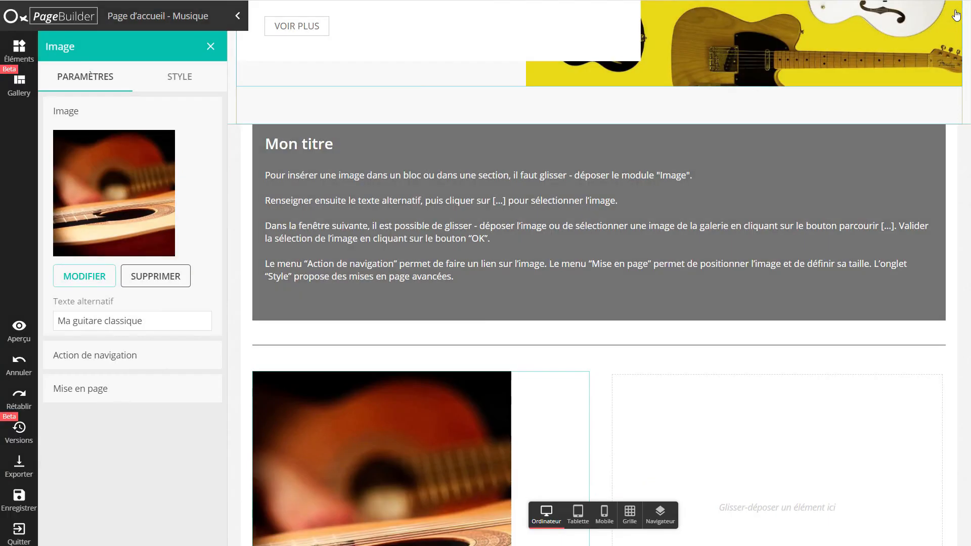
Step: Open the guitar image's navigation action settings
scroll(956, 16, down, 3)
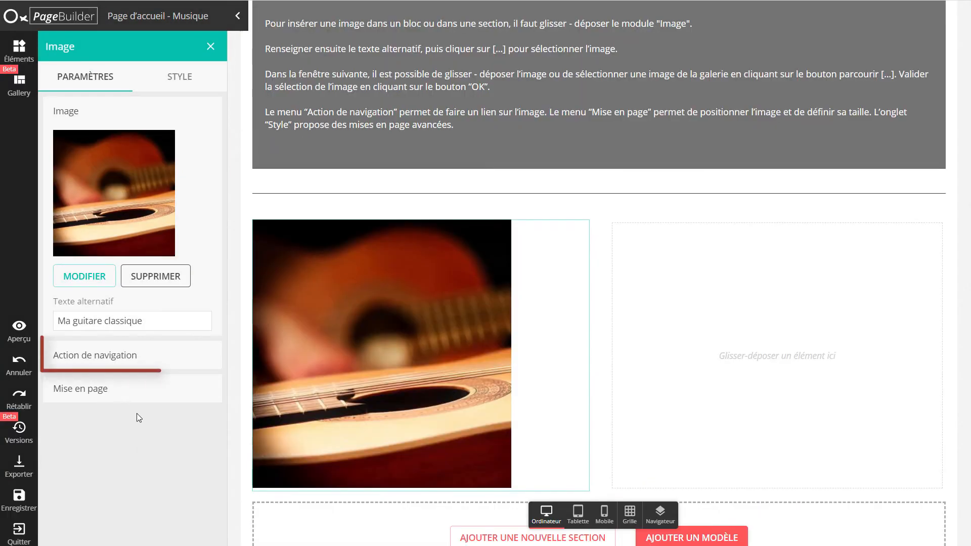
click(128, 357)
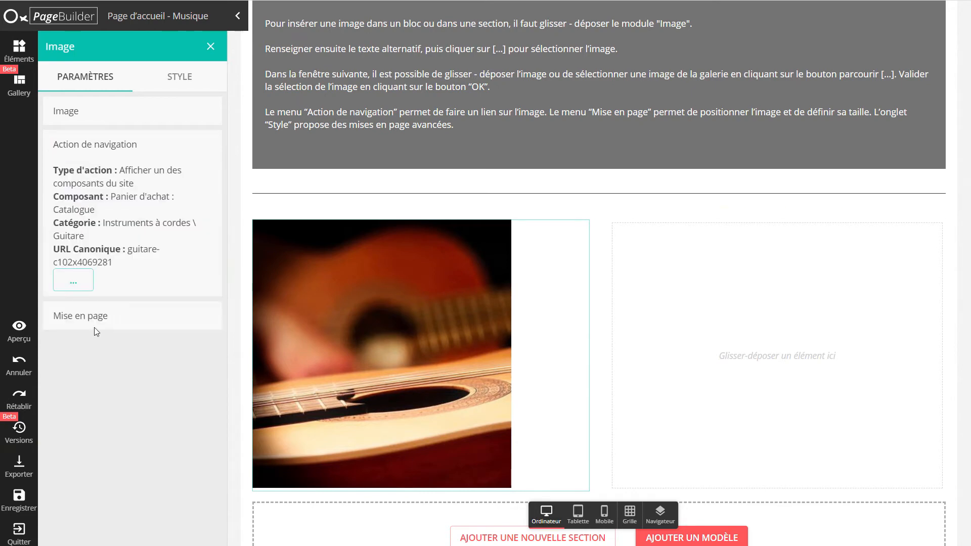
Step: Try centred and right alignment for the guitar image in its layout settings
click(83, 317)
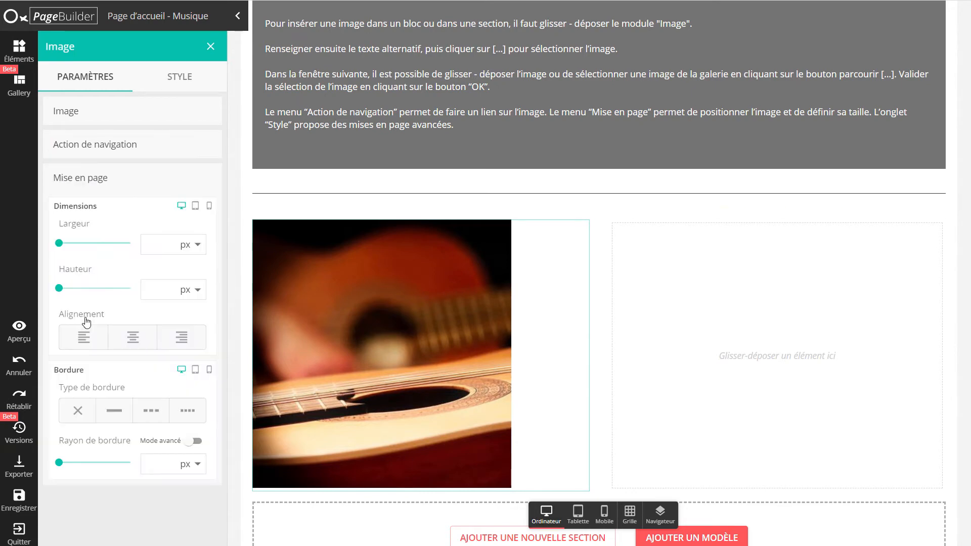
click(133, 337)
click(174, 339)
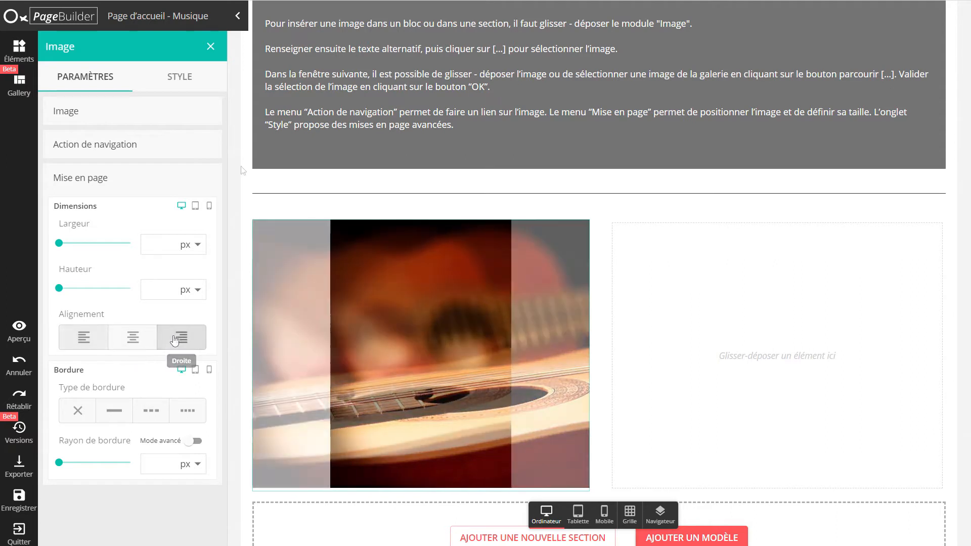
Step: Review the guitar image's style settings for background, border and content overflow
click(177, 76)
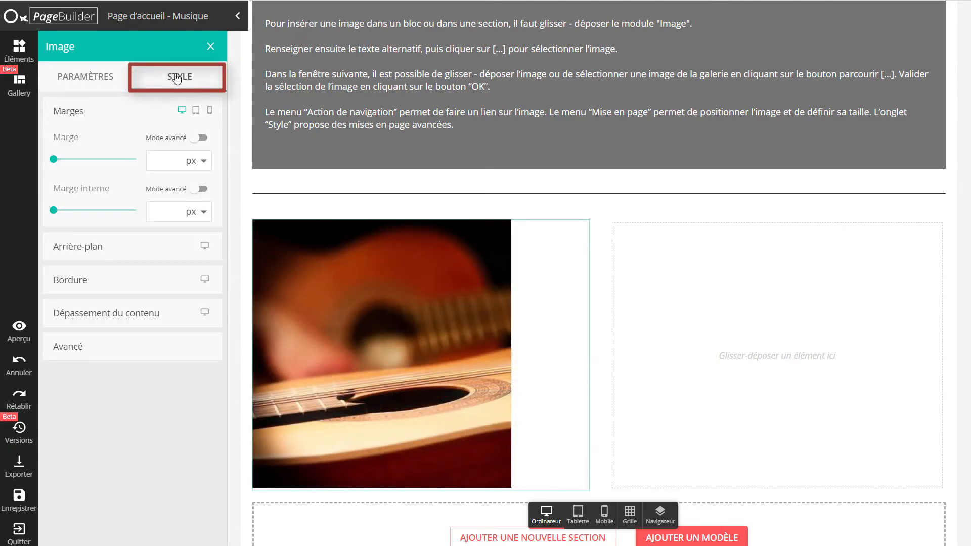
click(123, 246)
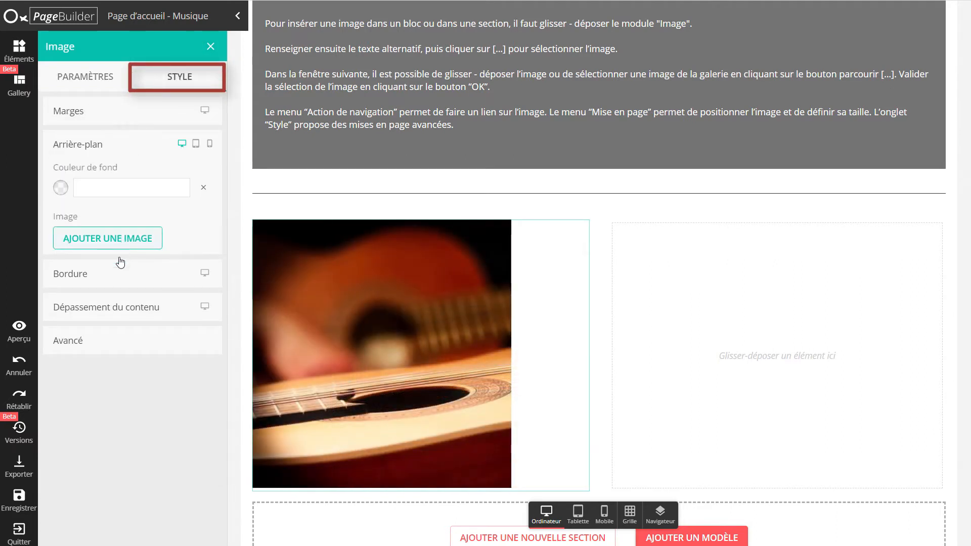
click(117, 274)
click(118, 318)
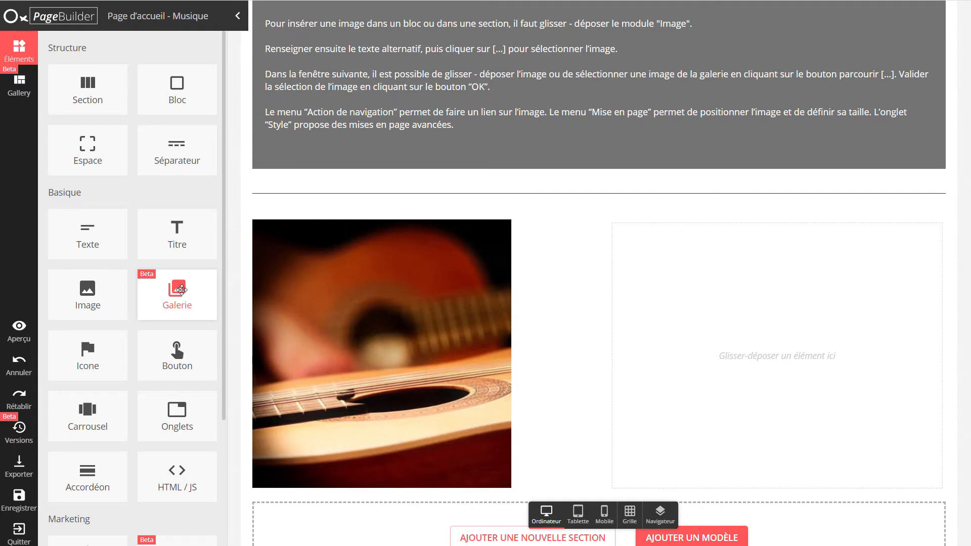
Step: Add a Galerie element to the empty column beside the guitar image and title its first item "Guitare folk électro"
mouse_move(181, 289)
mouse_down()
mouse_move(676, 347)
mouse_move(745, 364)
mouse_up()
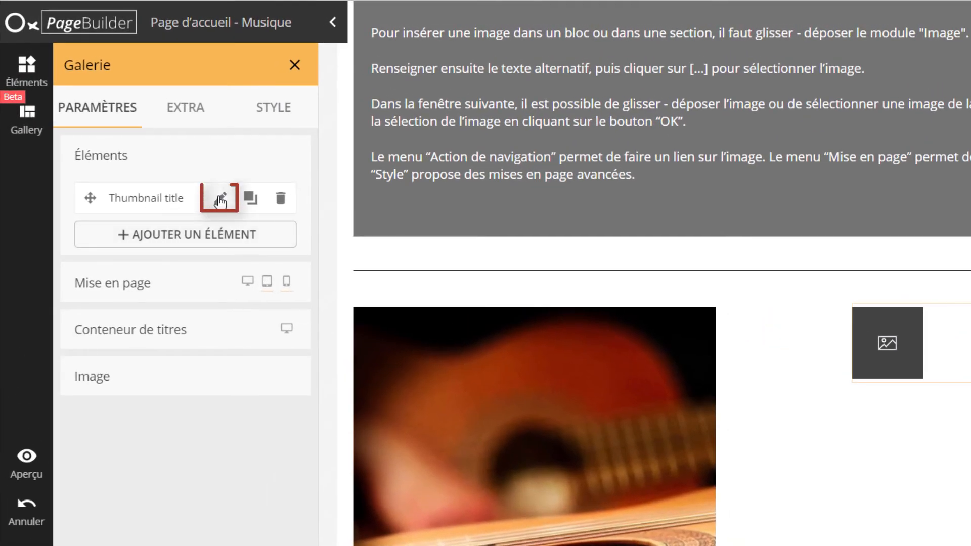
click(220, 200)
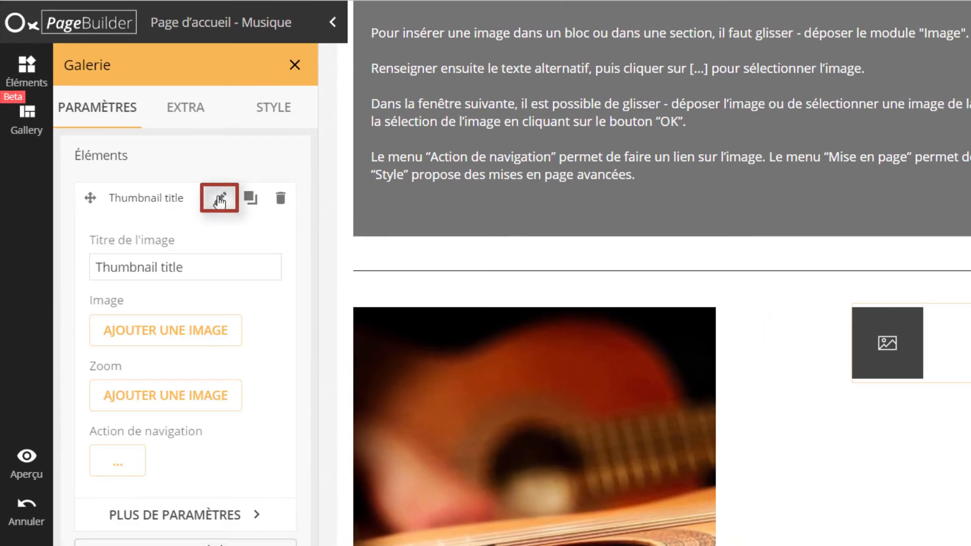
drag(185, 265, 91, 264)
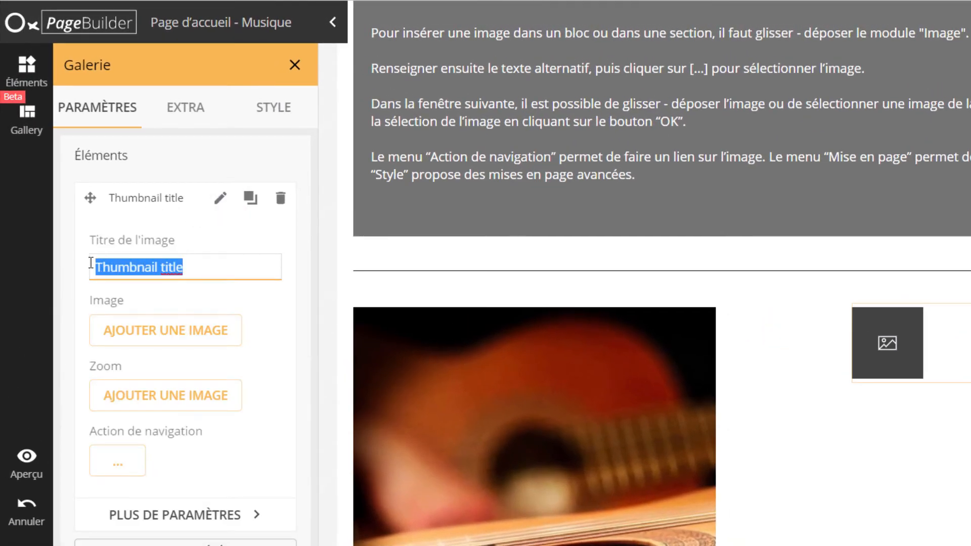
text(Guitare )
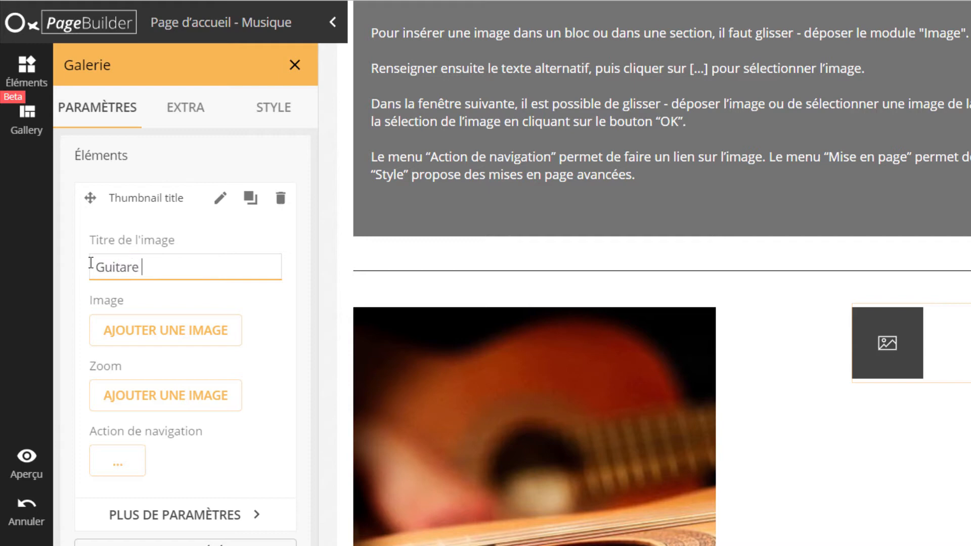
text(folk)
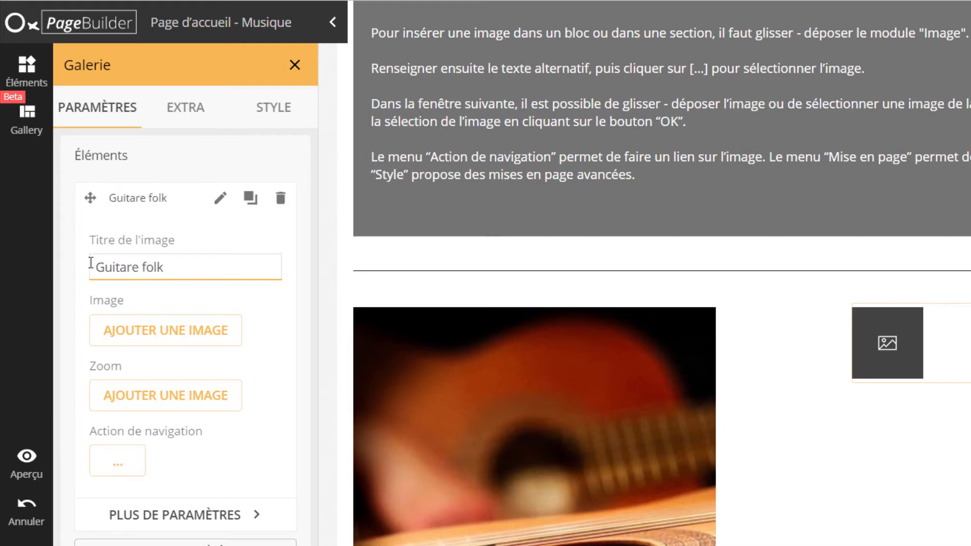
text( électro)
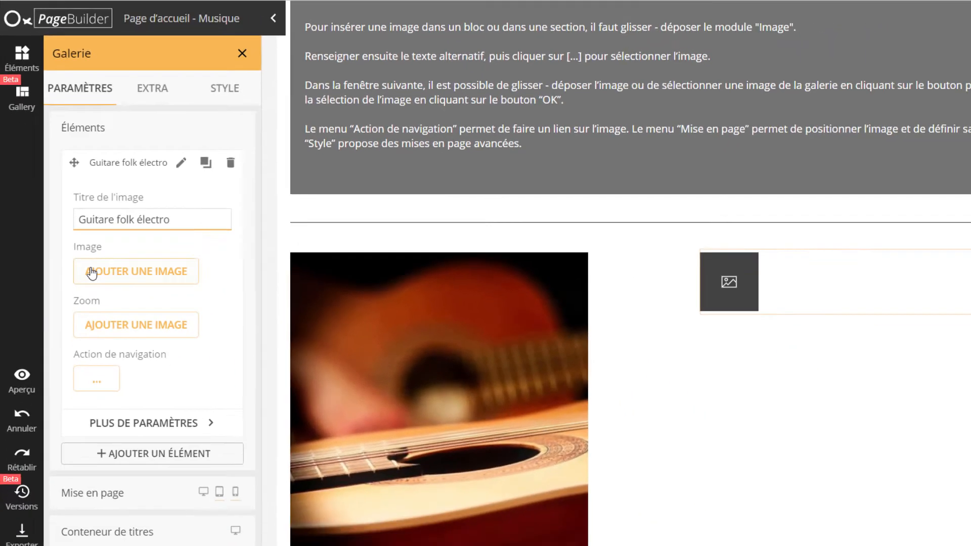
Step: Assign the picture pack-guitare-electro-small to the "Guitare folk électro" gallery item
click(112, 332)
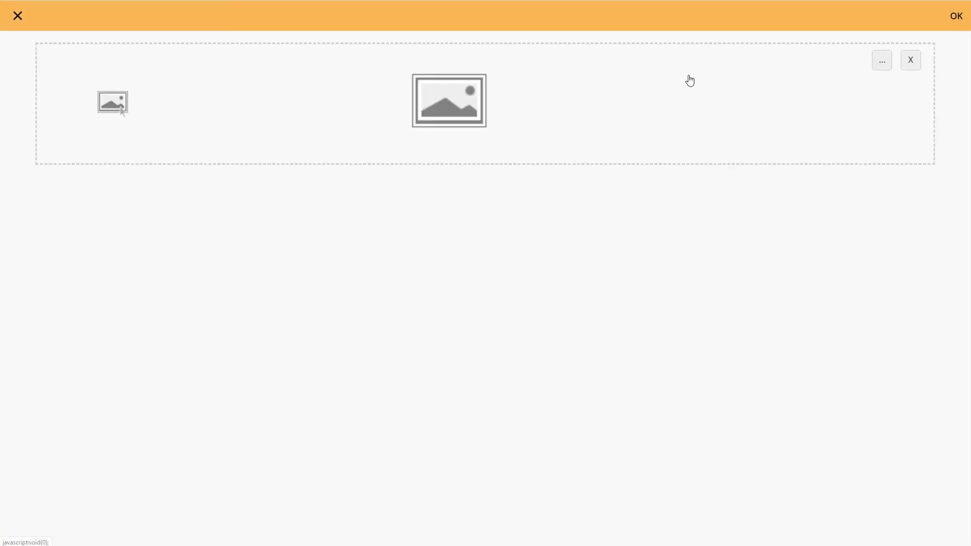
click(881, 62)
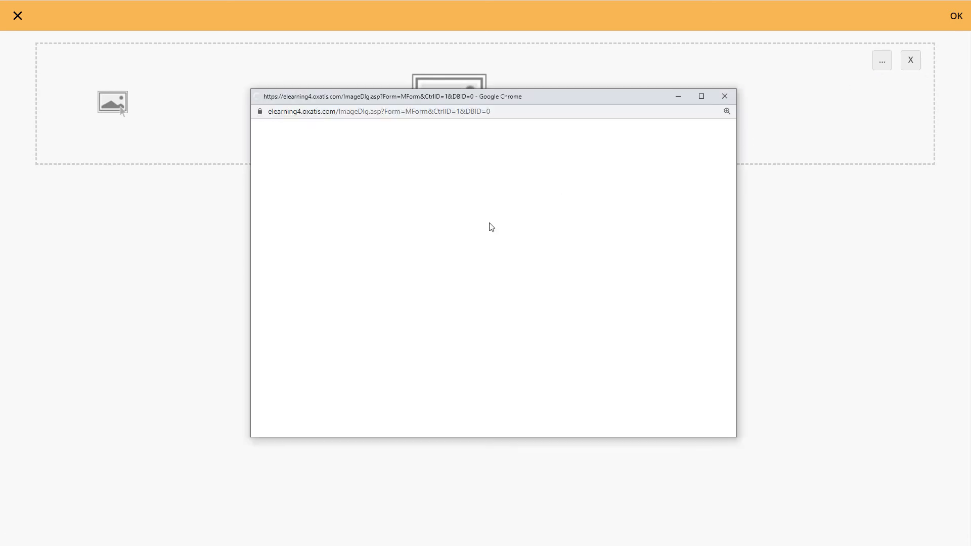
drag(457, 276, 457, 373)
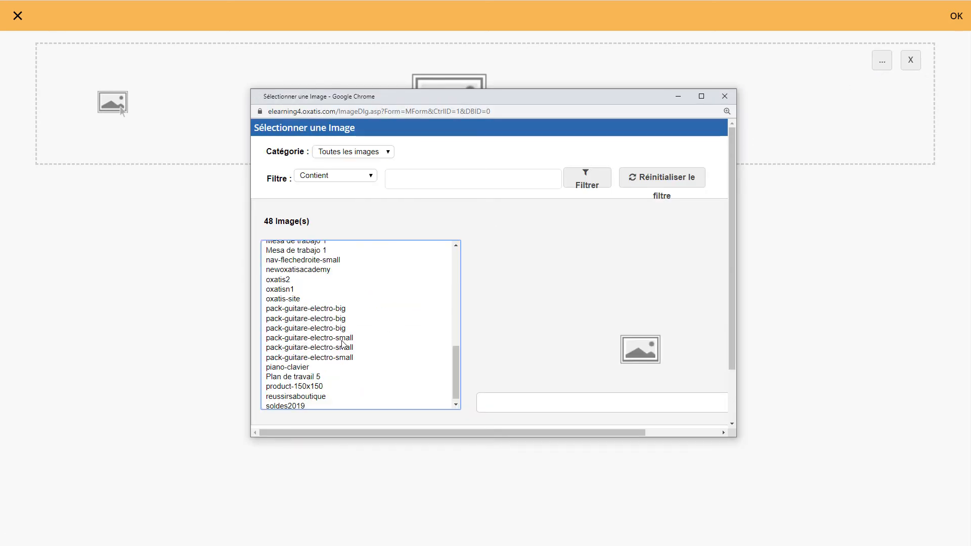
click(340, 339)
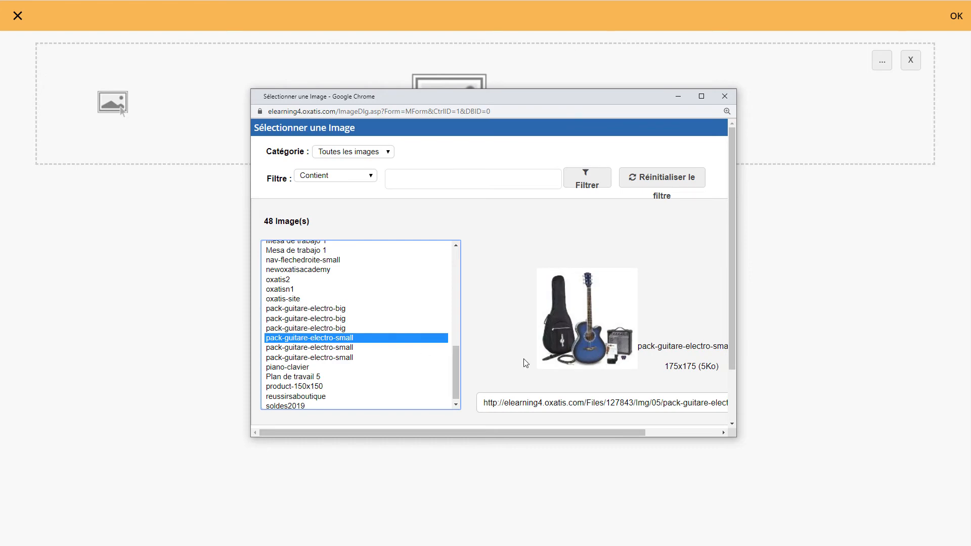
scroll(526, 363, down, 1)
click(676, 392)
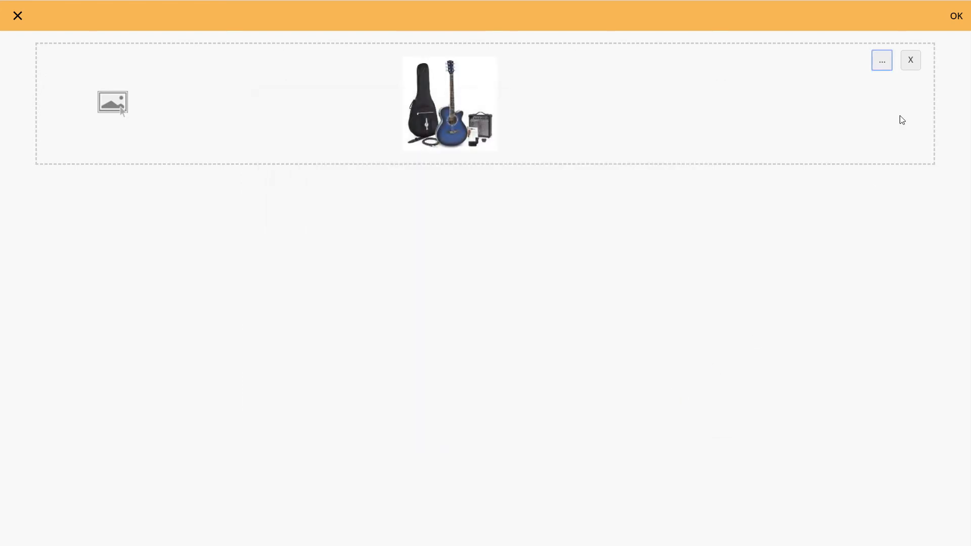
click(956, 16)
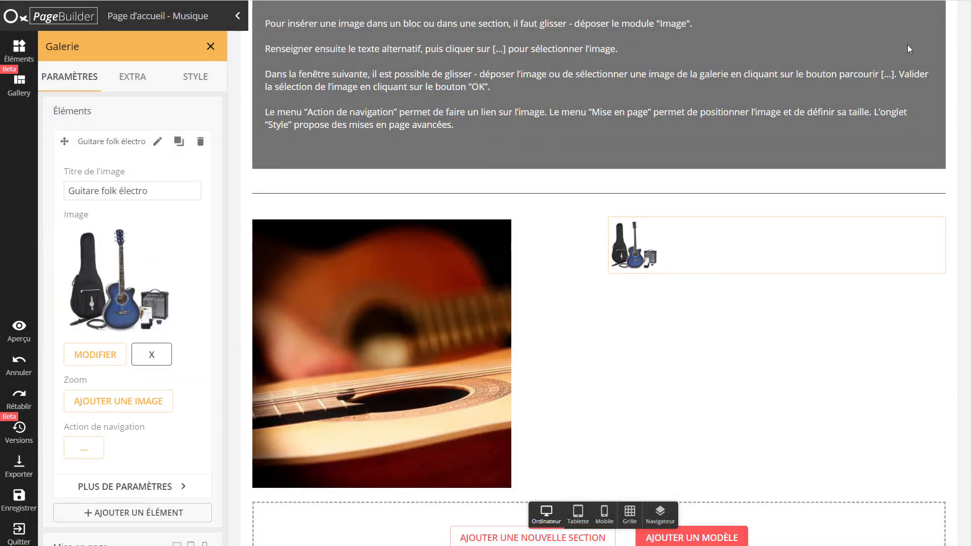
Step: Add another item to the gallery after "Mon produit"
click(99, 402)
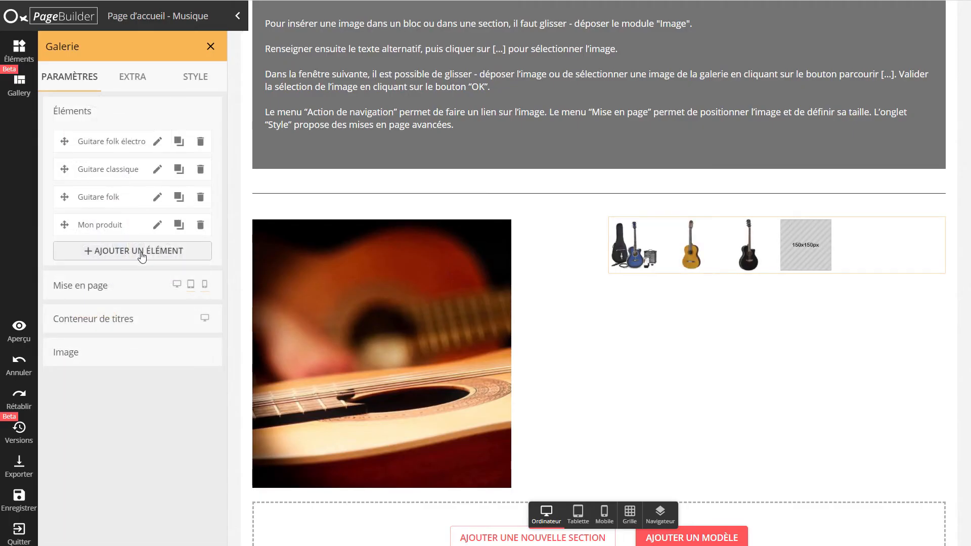
click(136, 252)
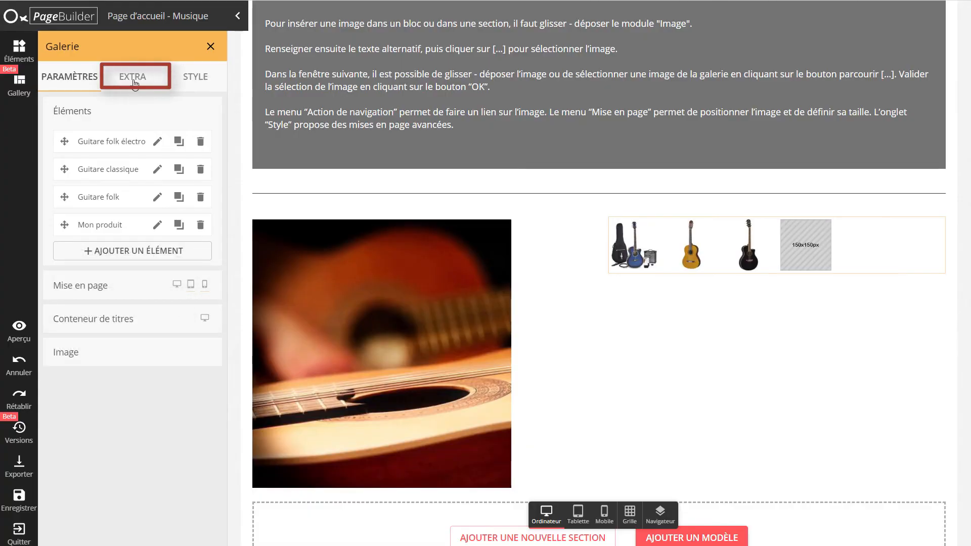
Step: Try the Carrousel display type on the gallery, moving one slide forward and back to the first
click(134, 79)
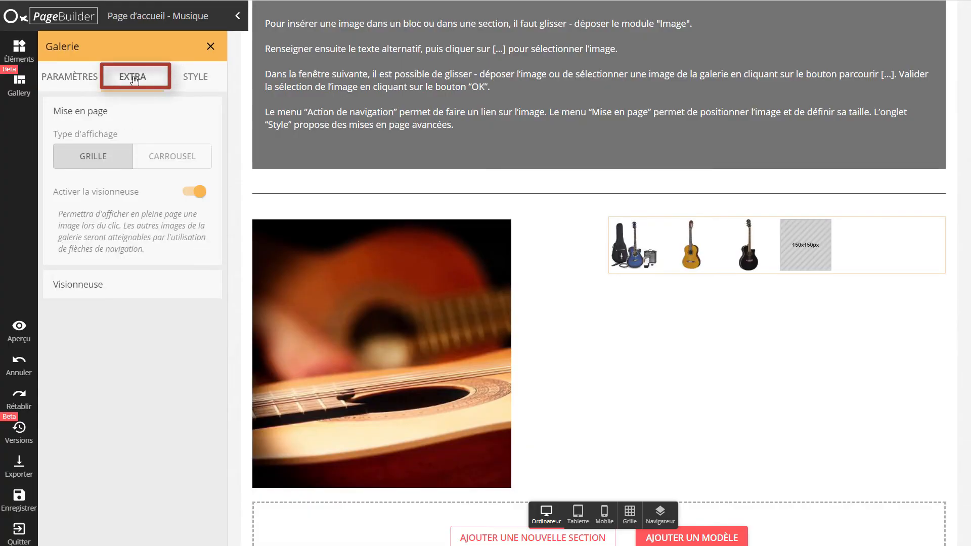
click(170, 160)
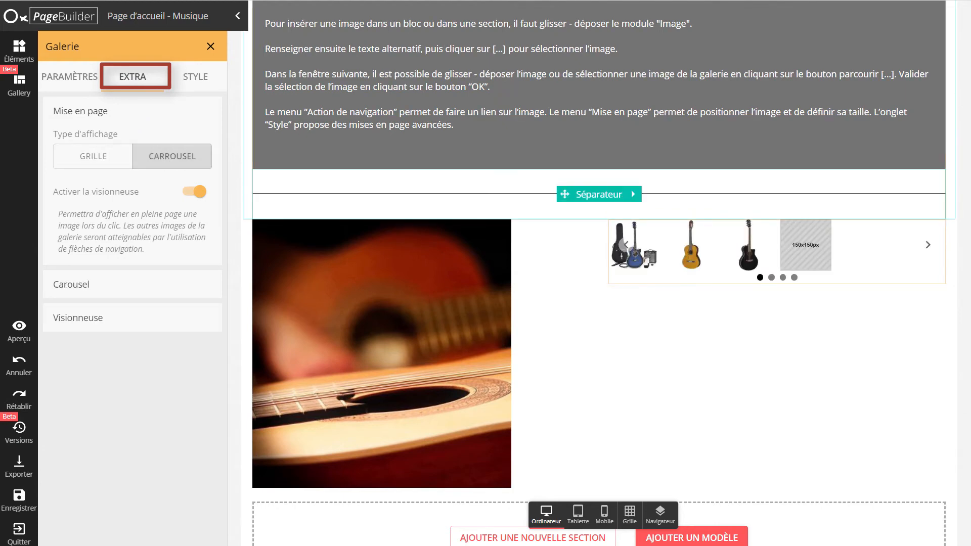
click(929, 250)
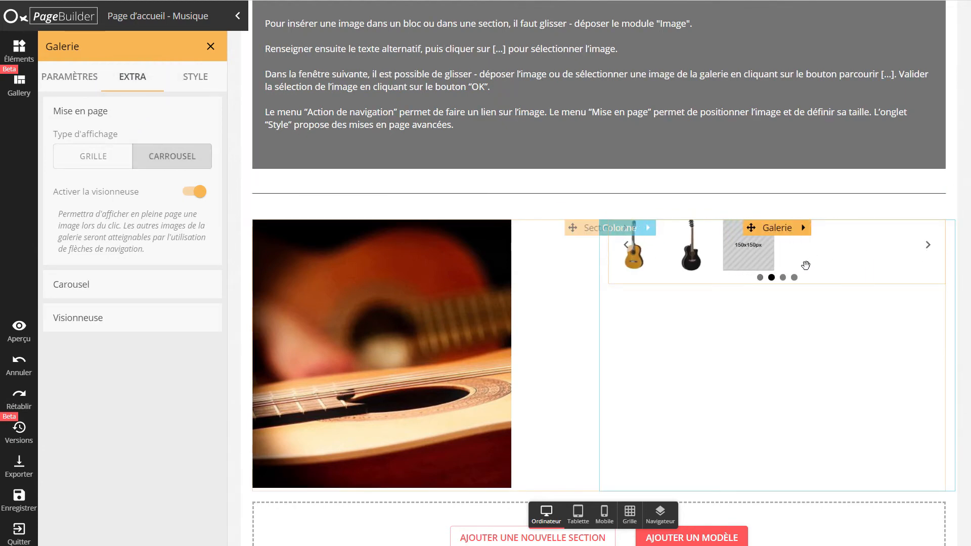
click(760, 277)
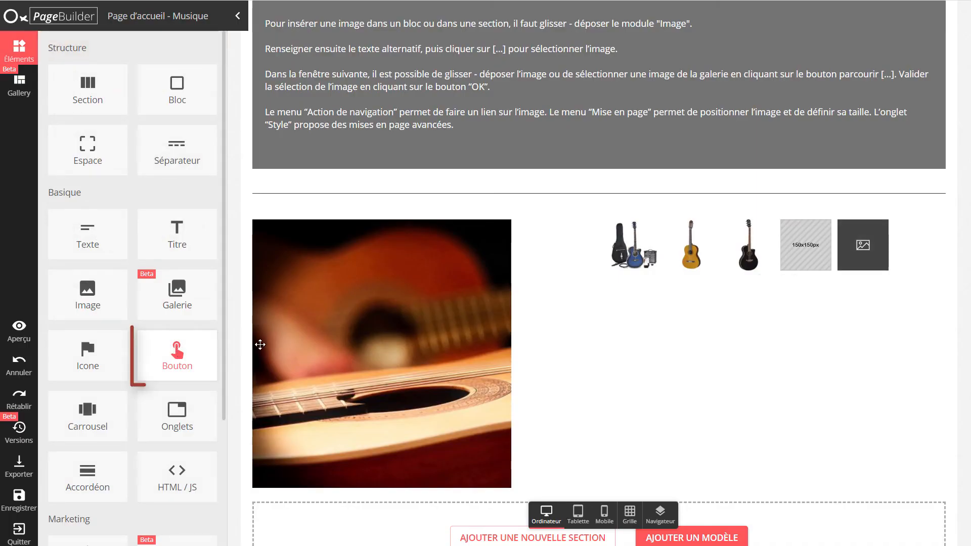
Step: Add a Bouton element below the gallery with the text "Découvrez toutes nos guitares !"
mouse_move(260, 345)
mouse_down()
mouse_move(749, 326)
mouse_move(763, 311)
mouse_up()
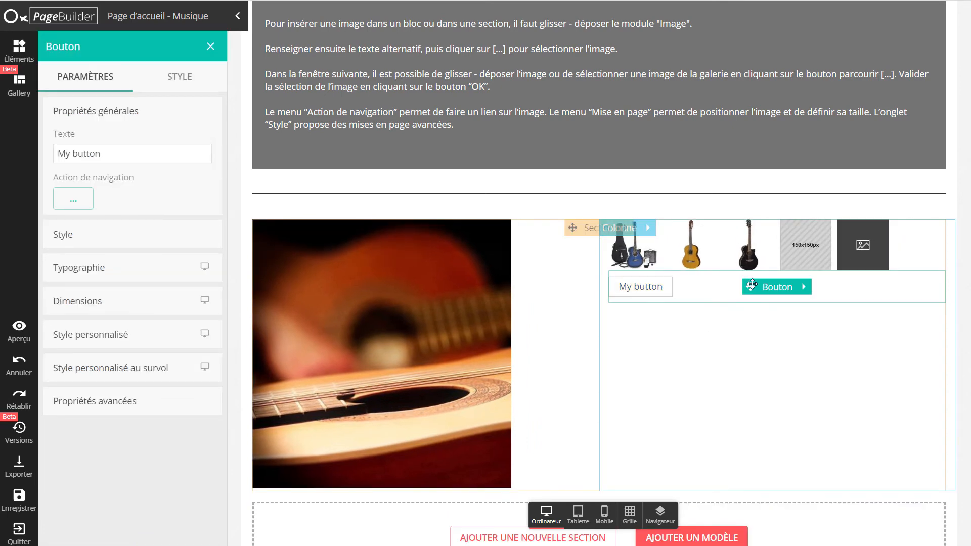
drag(106, 154, 42, 156)
text(Découvrez toutes nos guitares !)
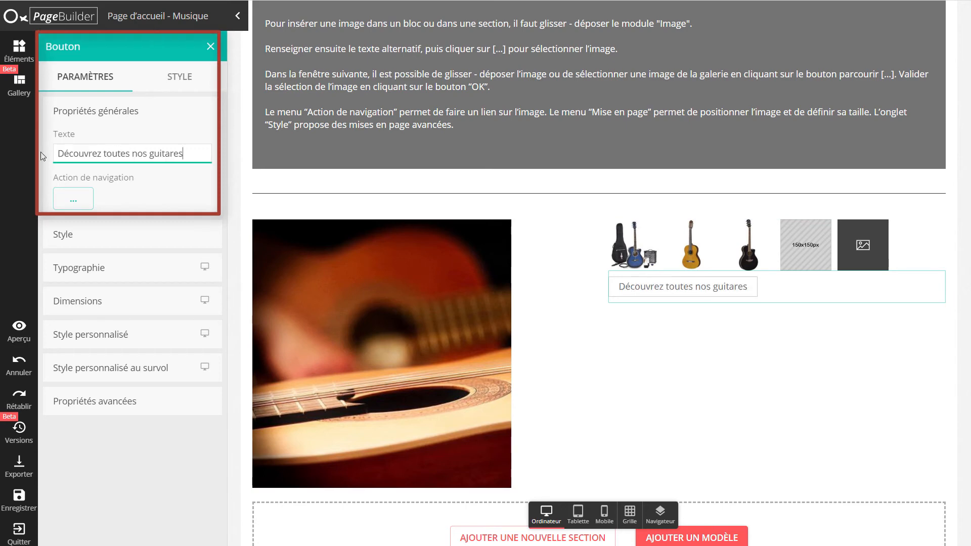
click(121, 251)
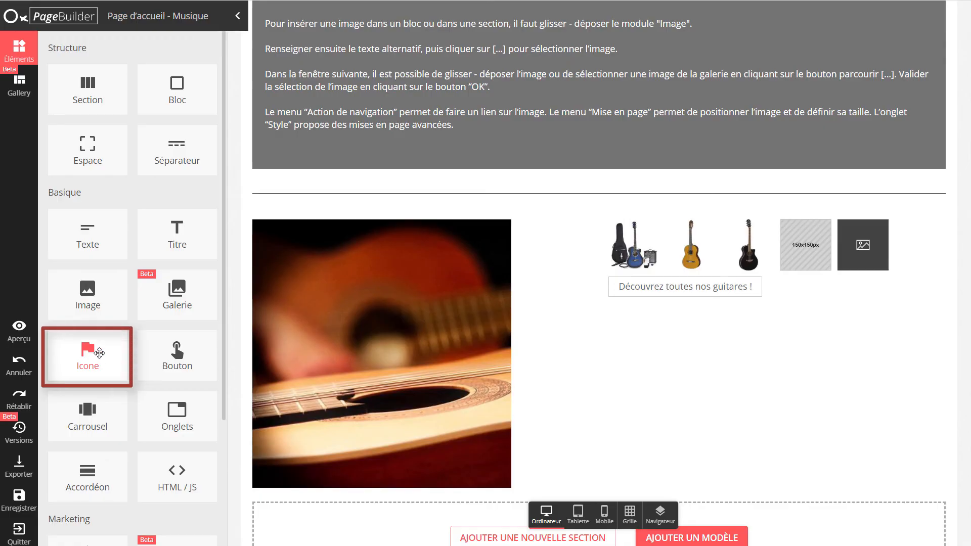
Step: Add an Icone element below the button and open its icon library
drag(99, 352, 717, 340)
drag(722, 332, 785, 327)
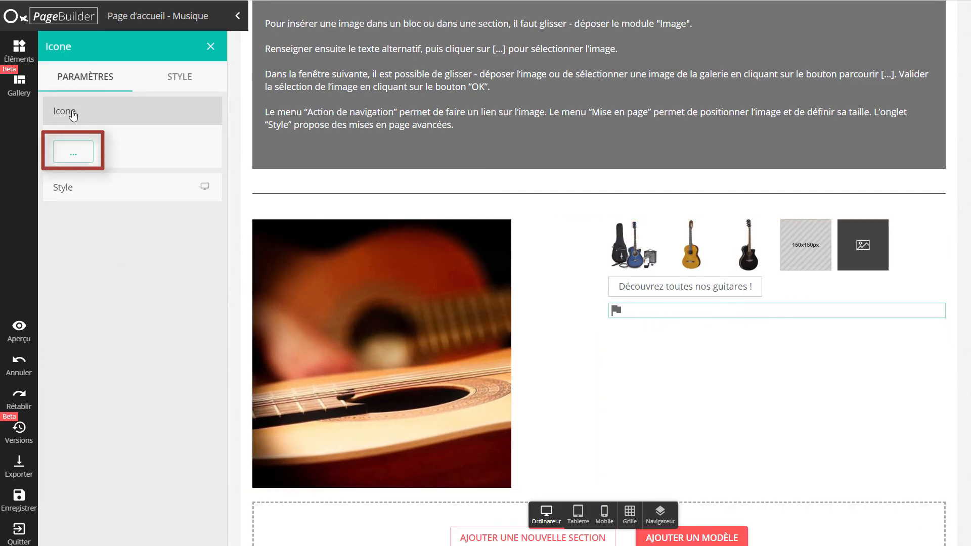
click(73, 153)
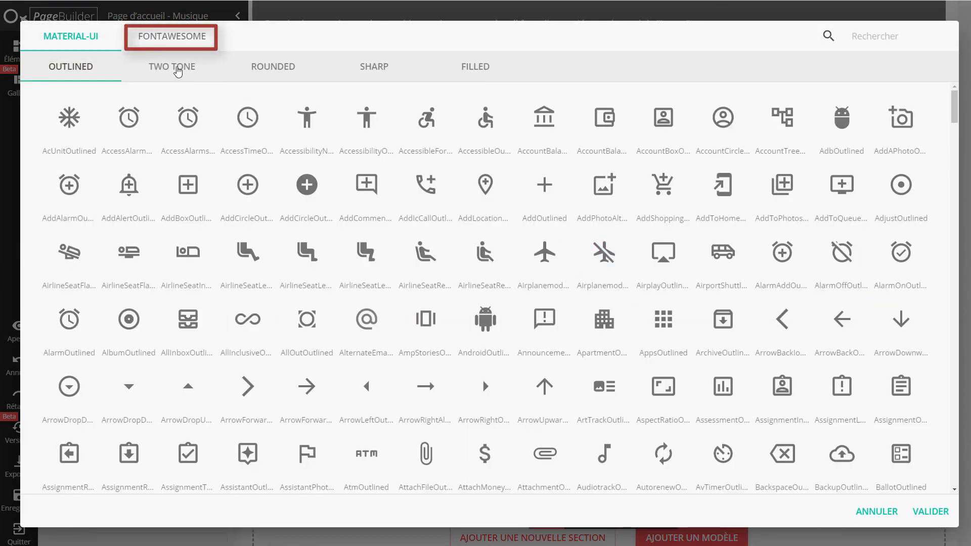
Step: Browse the Material-UI icon styles Outlined, Two Tone, Rounded, Sharp and Filled
click(167, 39)
click(178, 70)
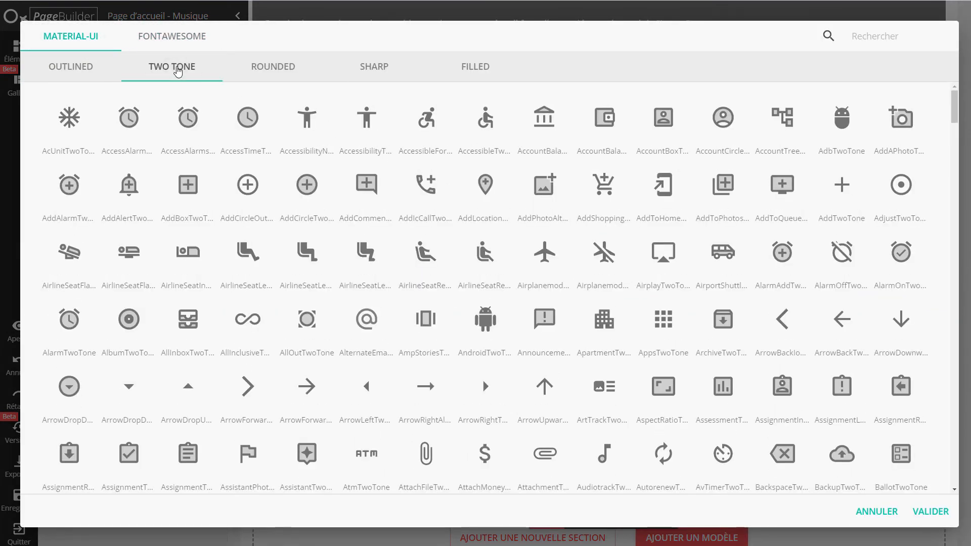
click(277, 70)
click(367, 72)
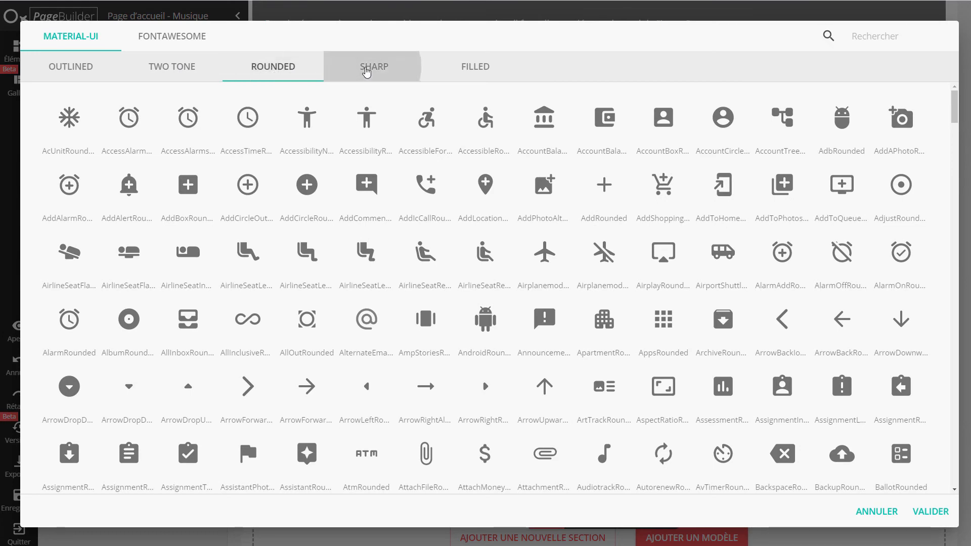
click(71, 66)
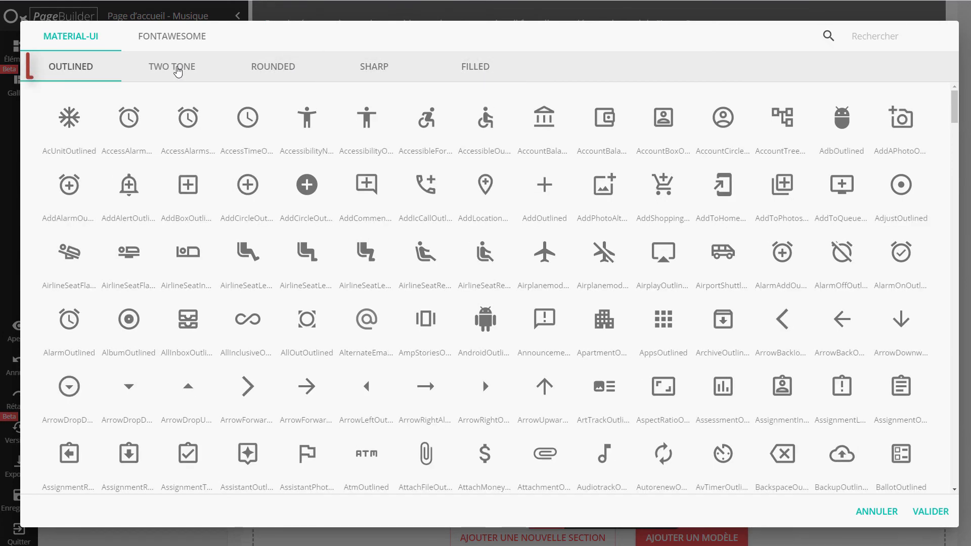
click(172, 70)
click(276, 71)
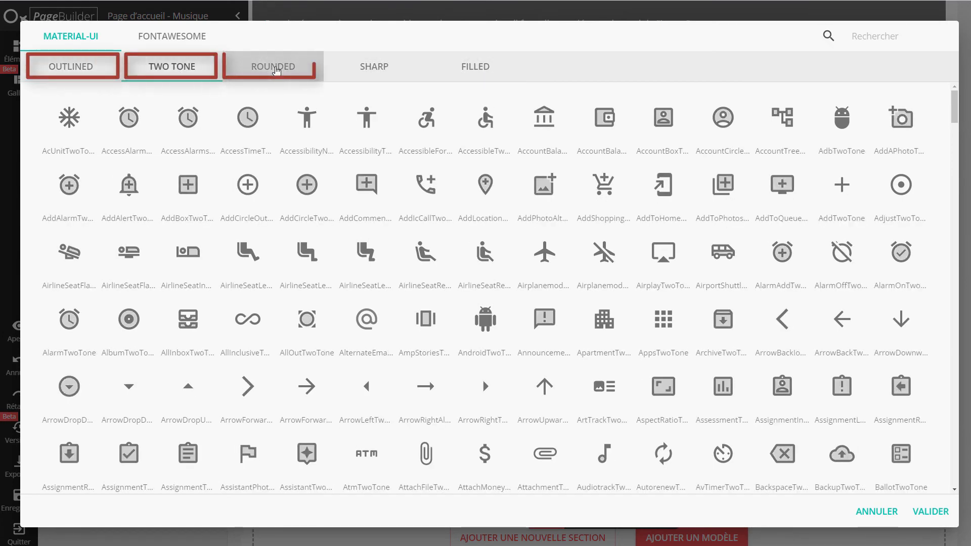
click(372, 70)
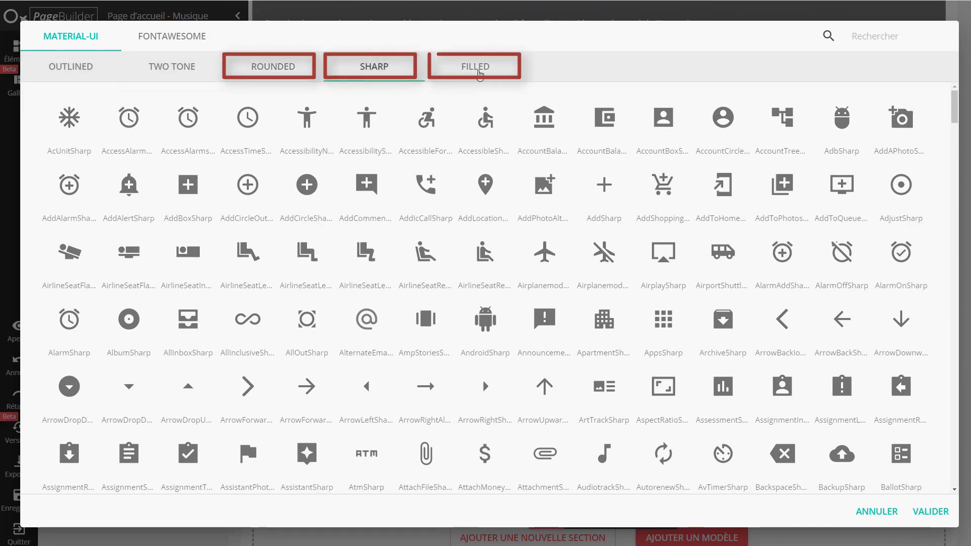
click(478, 71)
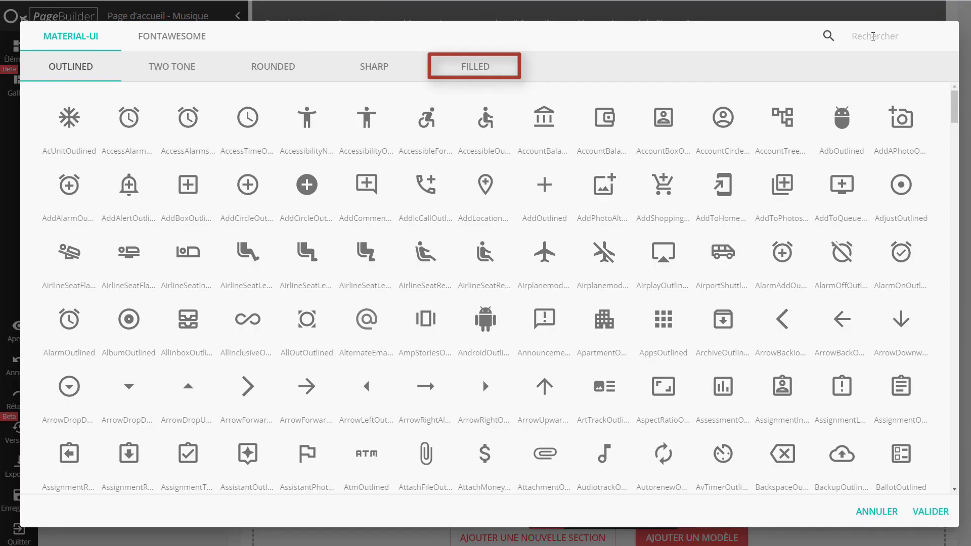
Step: Search the Material-UI icons for "battery", validate the icon choice and open the icon element's style settings
click(873, 36)
text(battery)
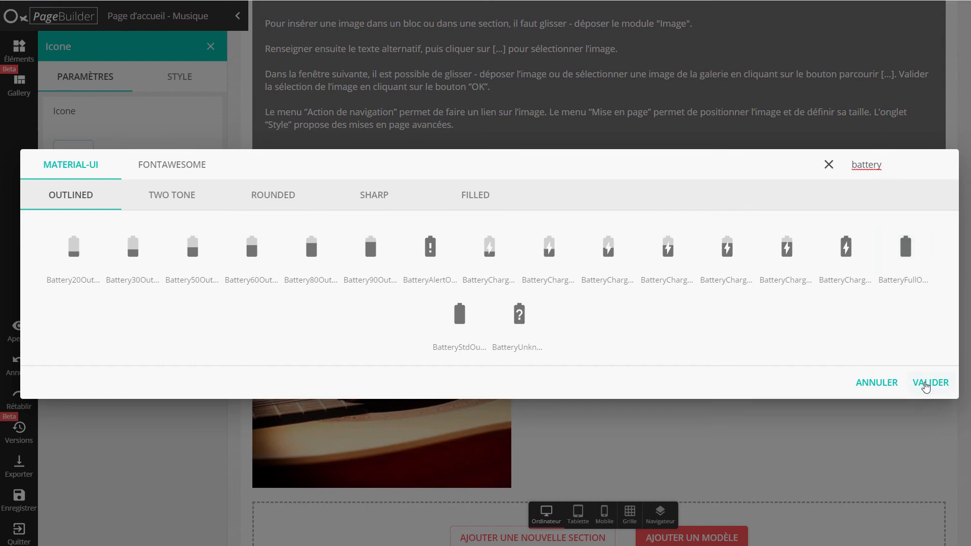
click(925, 384)
click(180, 80)
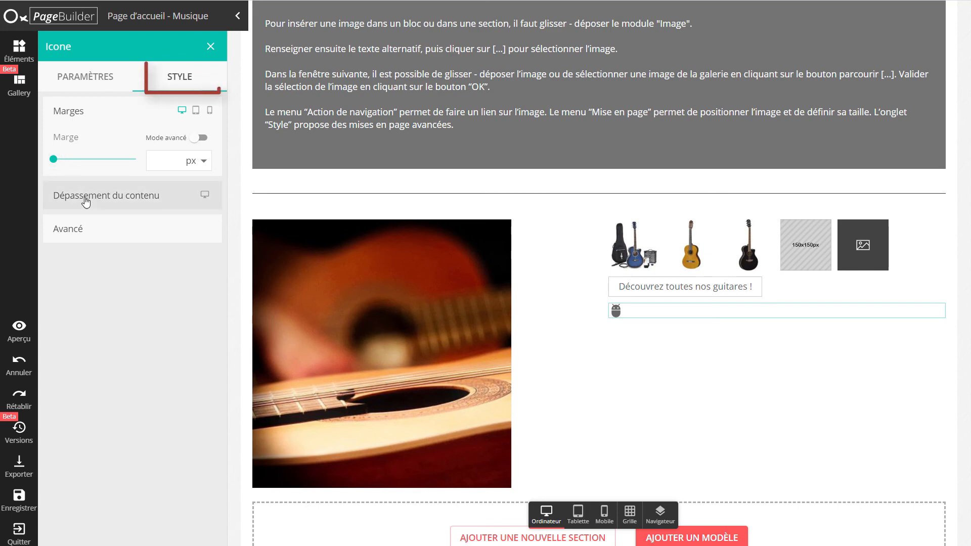
Step: Add an HTML / JS element in the block beside the guitar image and paste in the map embed code for CMA CGM
click(19, 51)
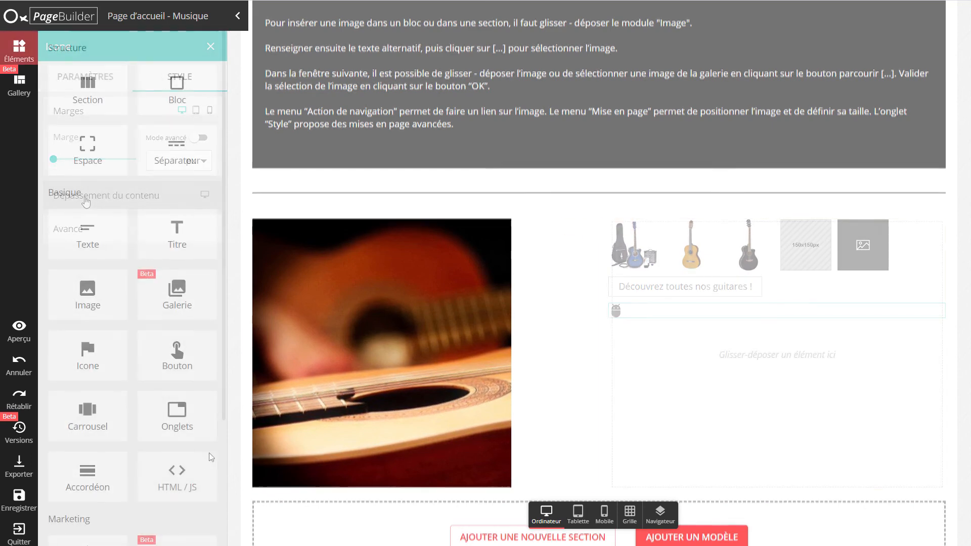
mouse_move(177, 478)
mouse_down()
mouse_move(799, 348)
mouse_move(778, 349)
mouse_up()
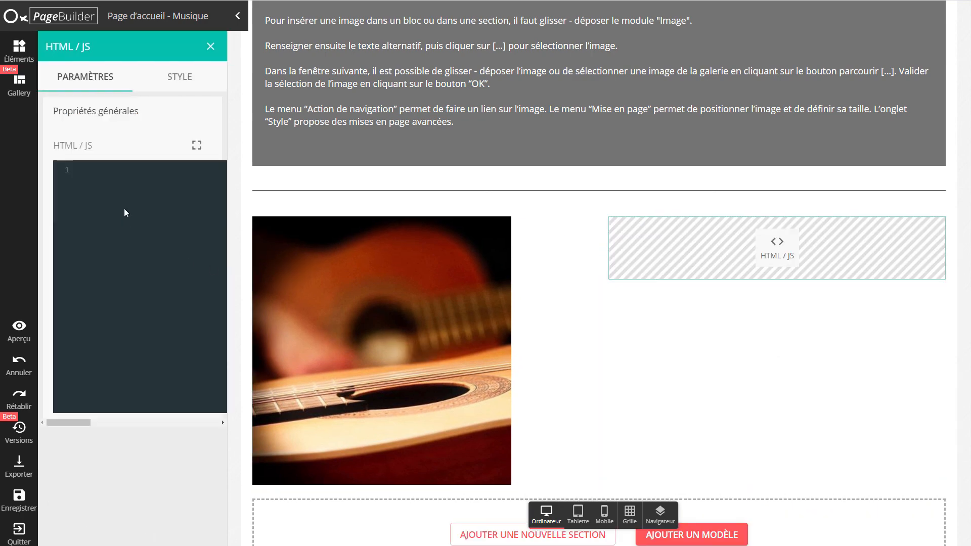
key(ctrl+v)
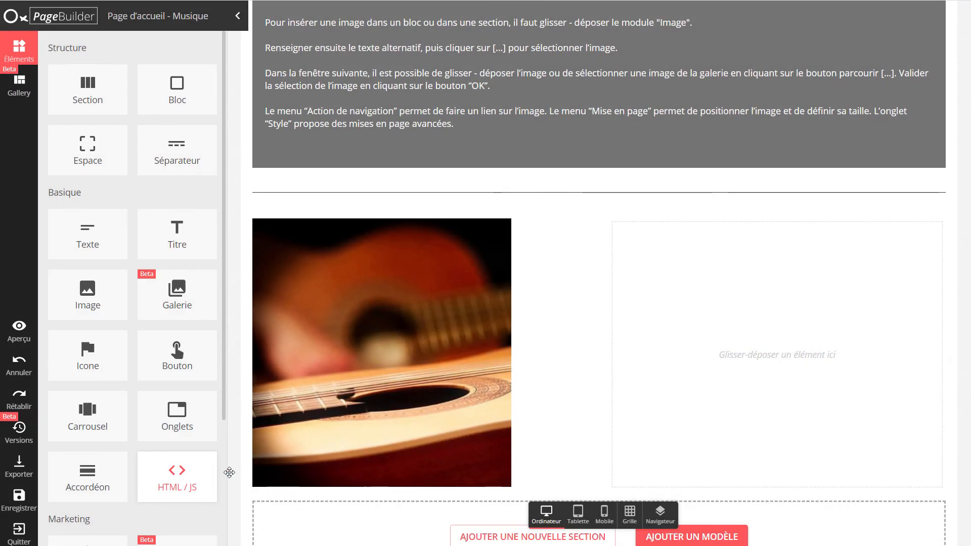
drag(793, 354, 777, 344)
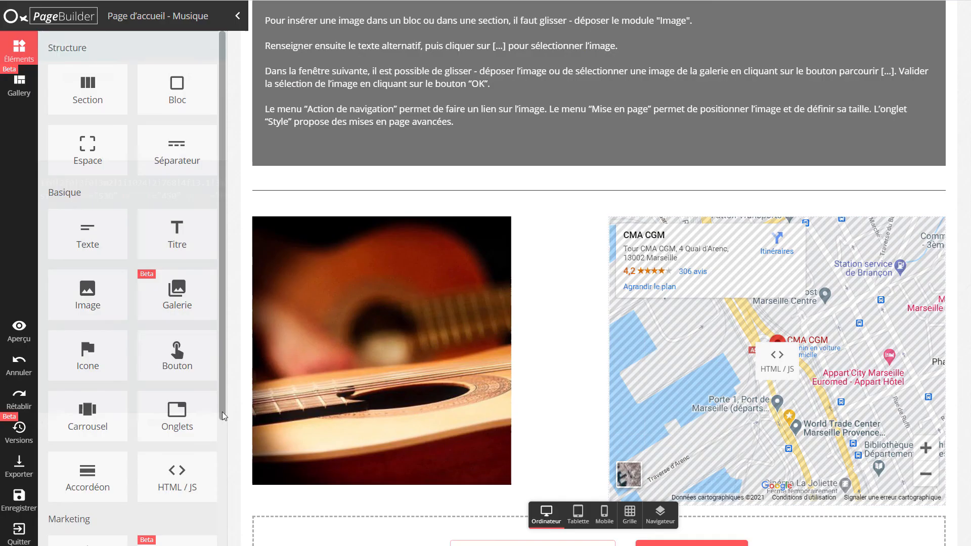
scroll(223, 416, down, 3)
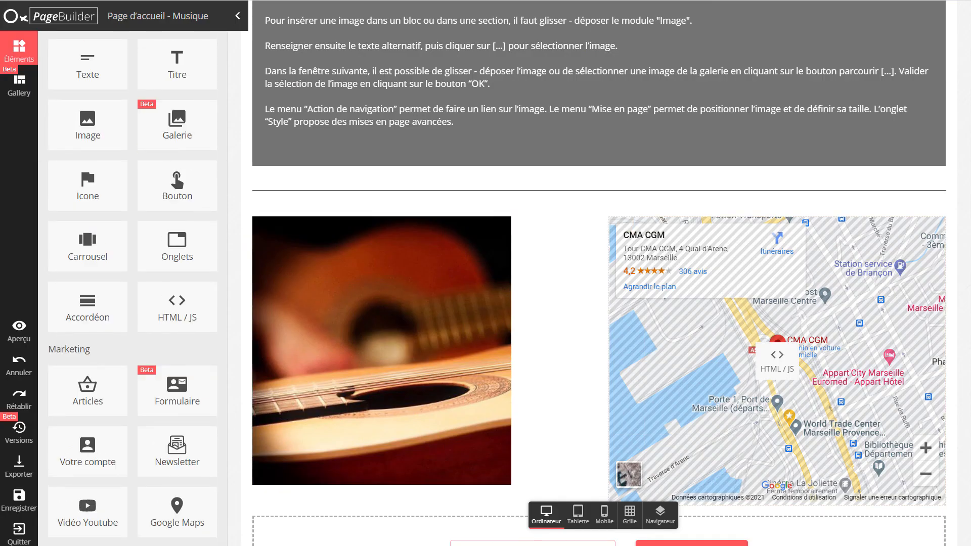